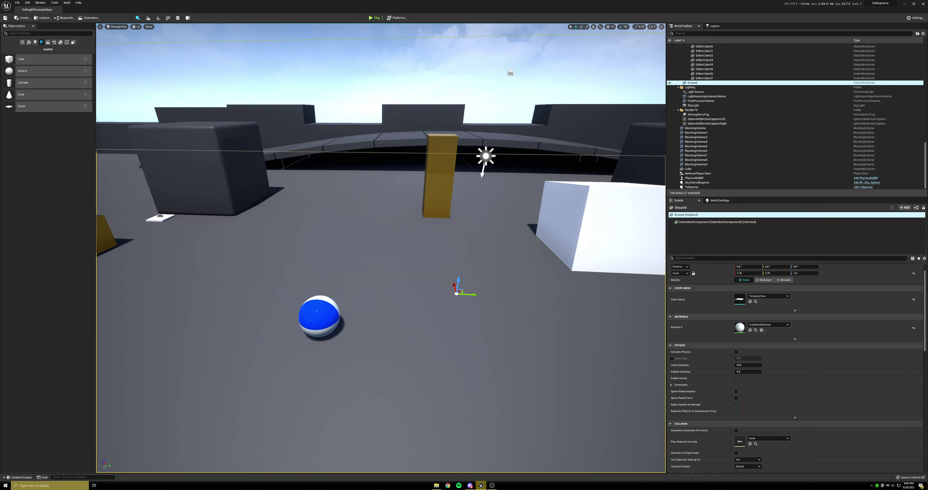
Create a new physical material of class PhysicalMaterial named GripType in the project's current Blueprints subfolder
key("ctrl+space")
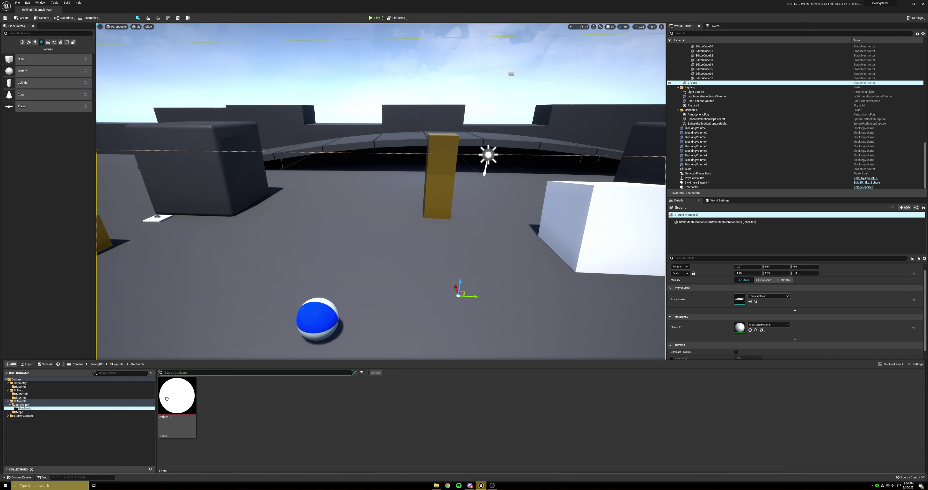
mouse_move(164, 396)
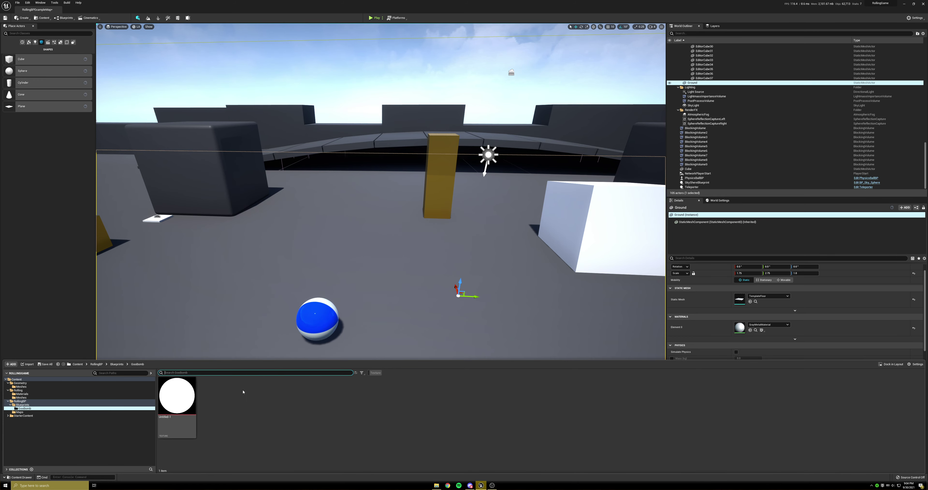
right_click(229, 396)
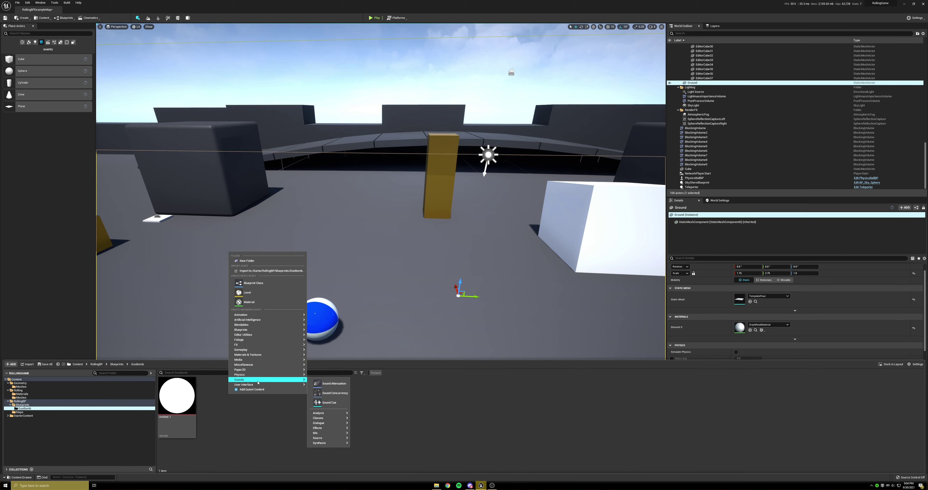
mouse_move(263, 377)
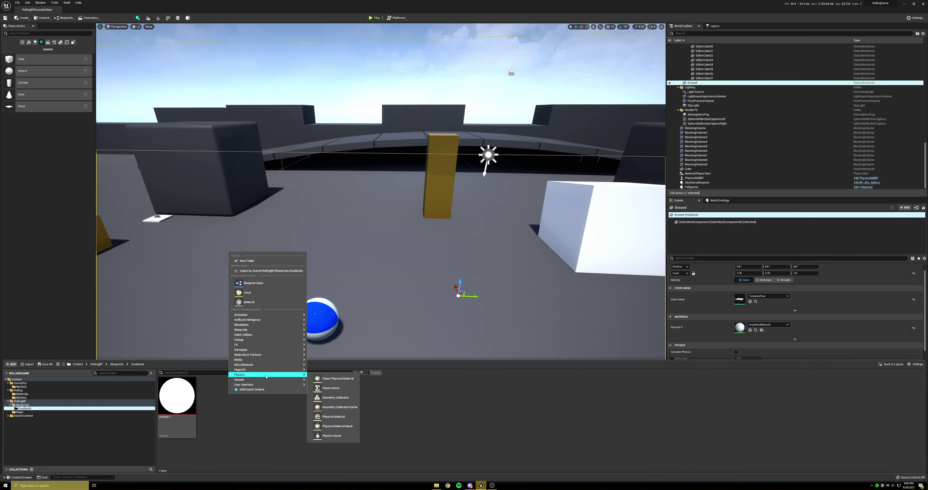
left_click(339, 420)
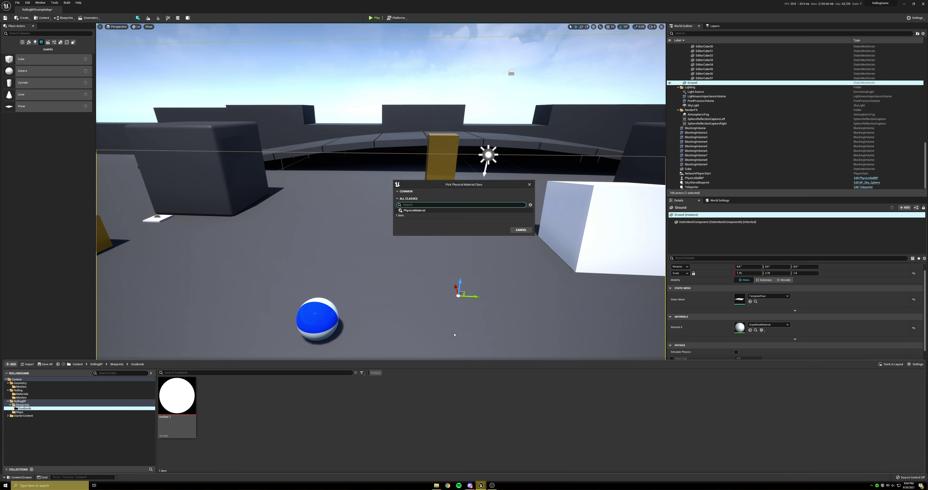
left_click(423, 211)
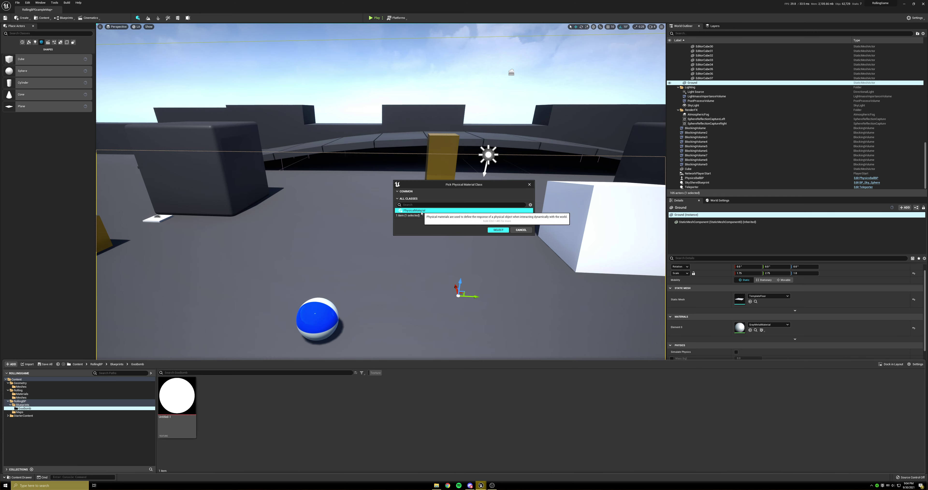
left_click(497, 230)
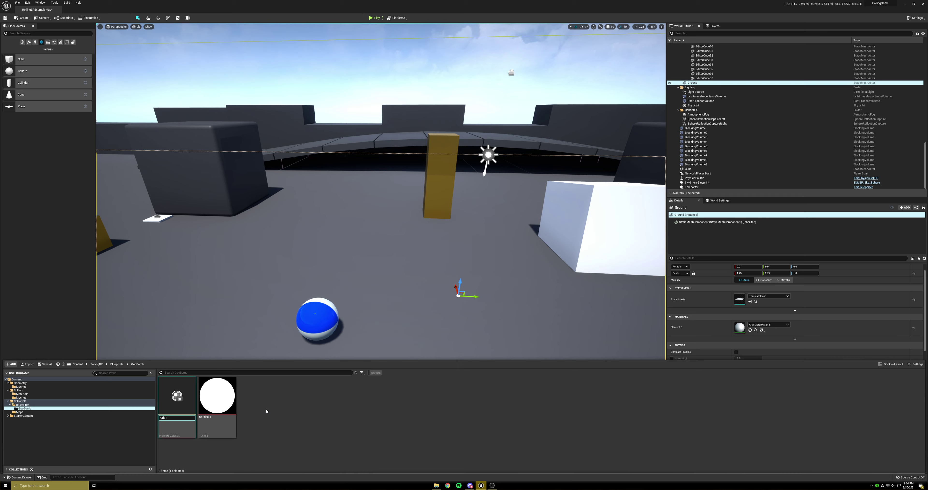
Set the GripType physical material's friction to 1000 and its restitution to 0, and save the asset
double_click(188, 422)
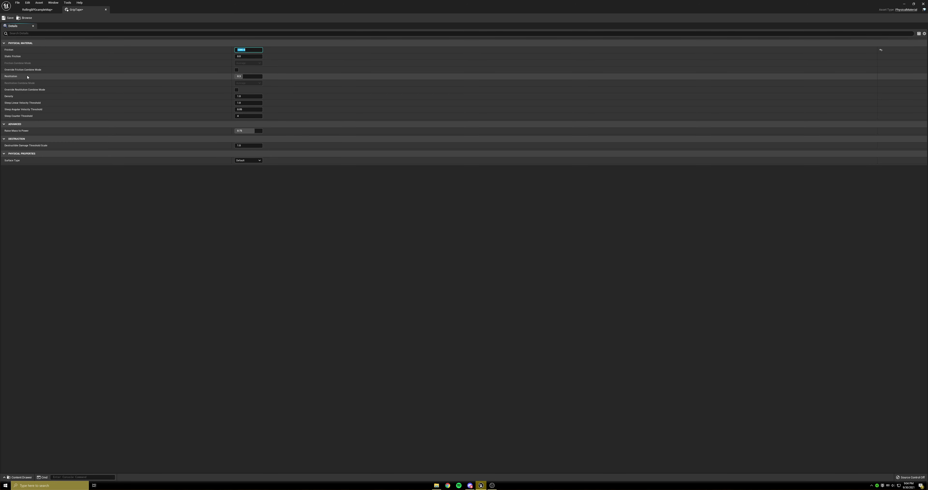
mouse_move(11, 79)
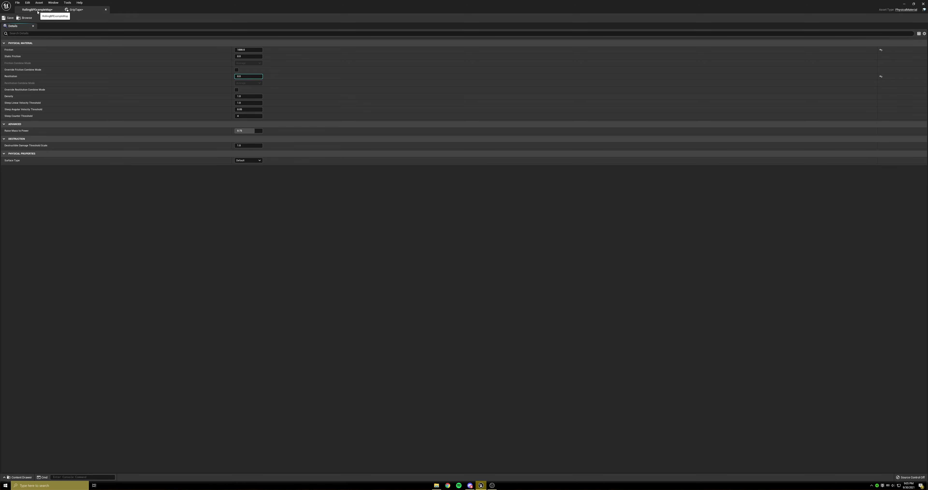
key("ctrl+s")
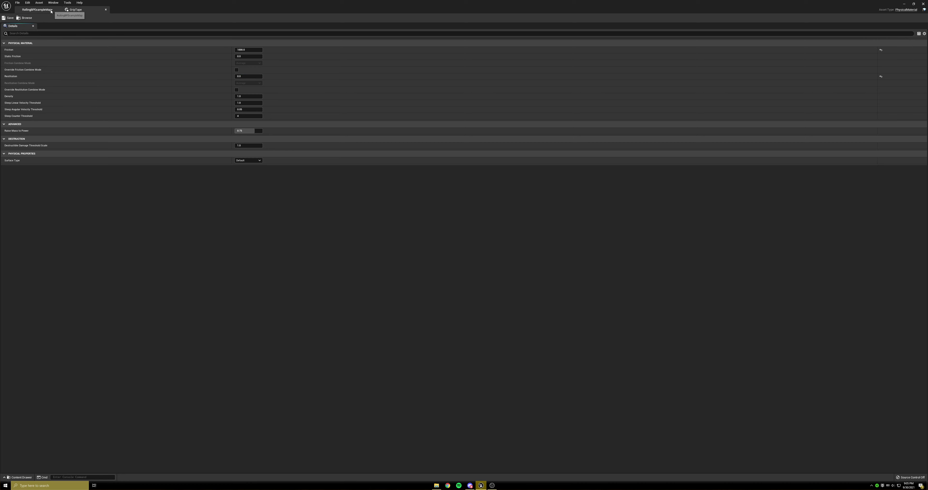
Return to the level and create a material named GooDecal in the same folder as GripType
left_click(51, 10)
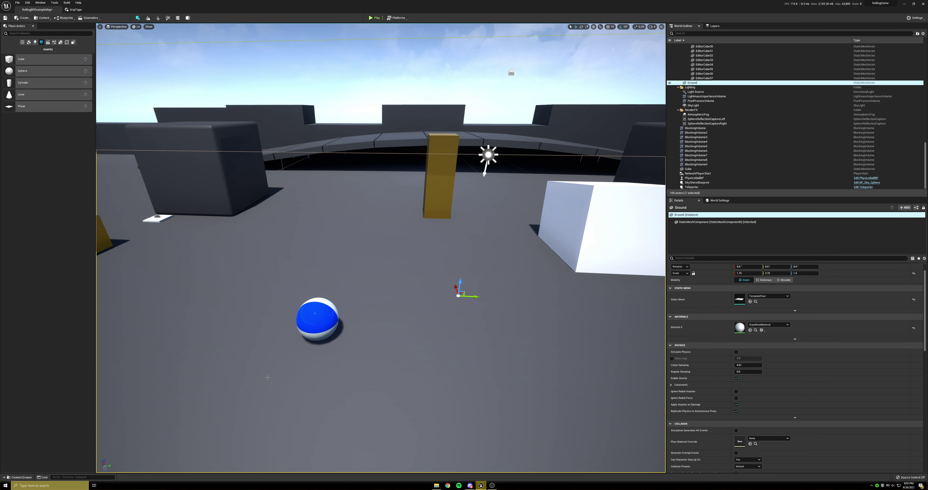
key("ctrl+space")
right_click(271, 407)
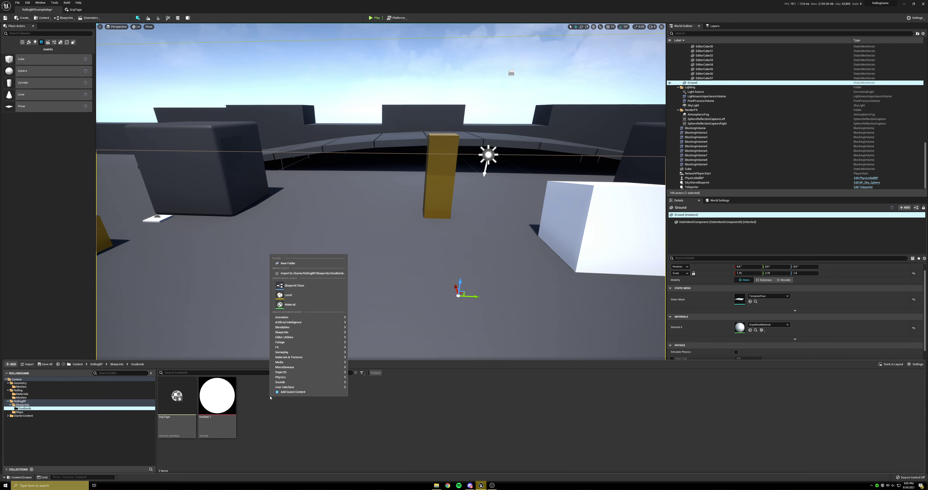
left_click(295, 306)
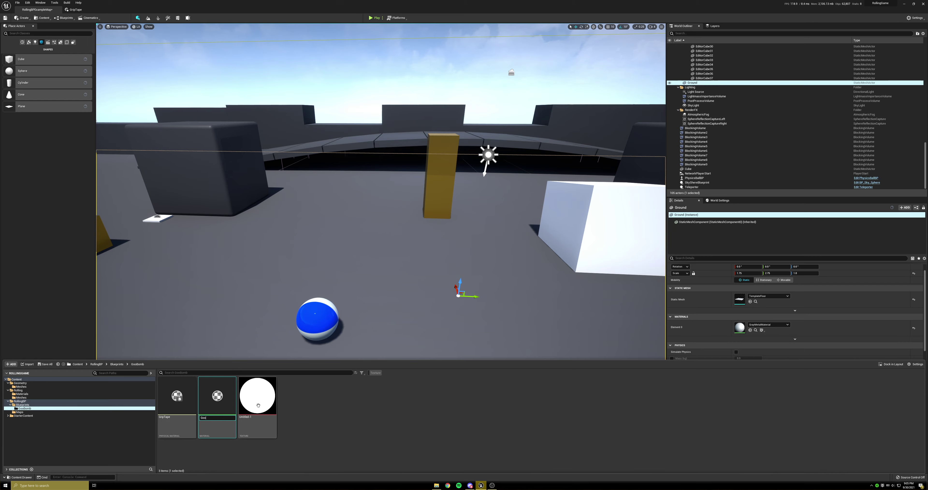
key("Return")
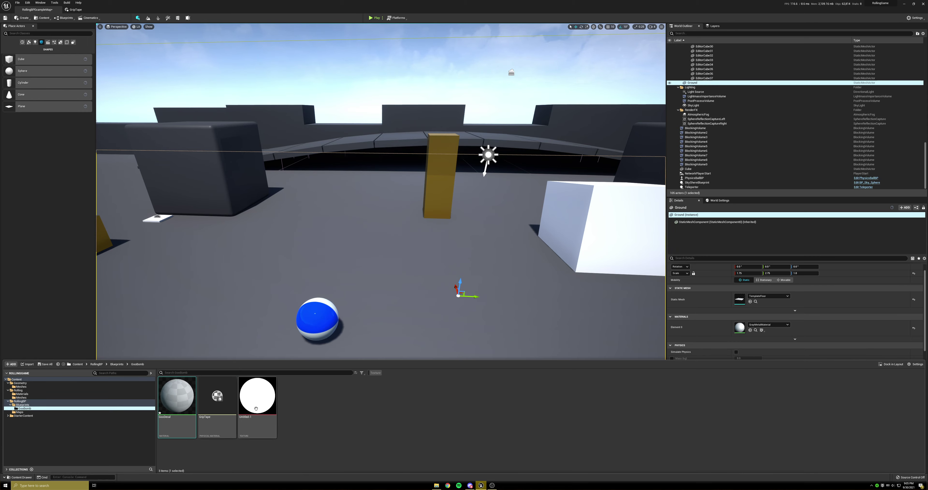
Open the GooDecal material and add the white circle texture to its graph as a texture sample below the material node's inputs
double_click(175, 400)
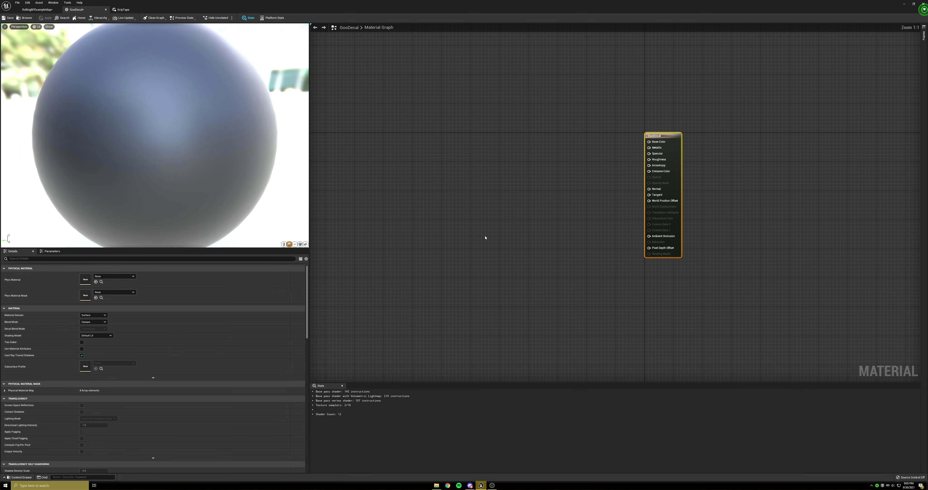
key("ctrl+space")
left_click_drag(258, 401, 498, 202)
right_click_drag(543, 155, 485, 219)
left_click_drag(462, 264, 493, 252)
Add a Constant3Vector node connected to the material's Base Color input
left_click_drag(590, 205, 501, 183)
type("con")
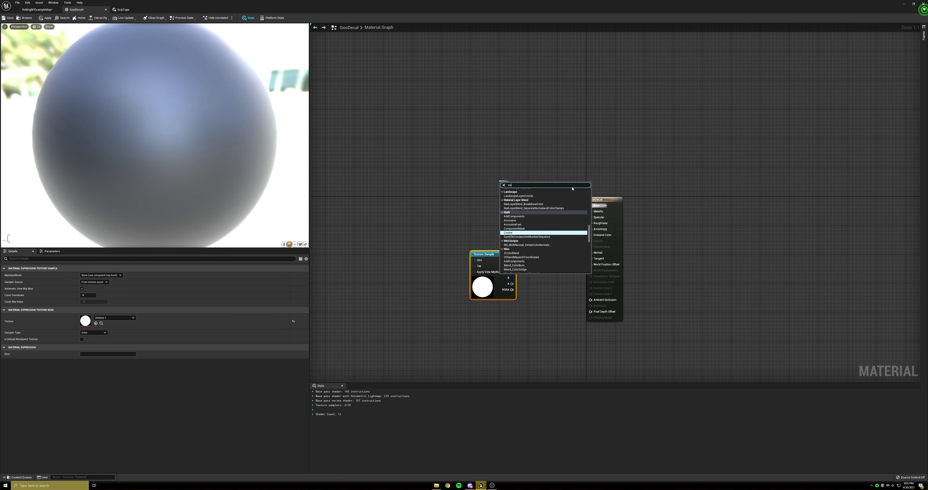
key("Down")
key("Down")
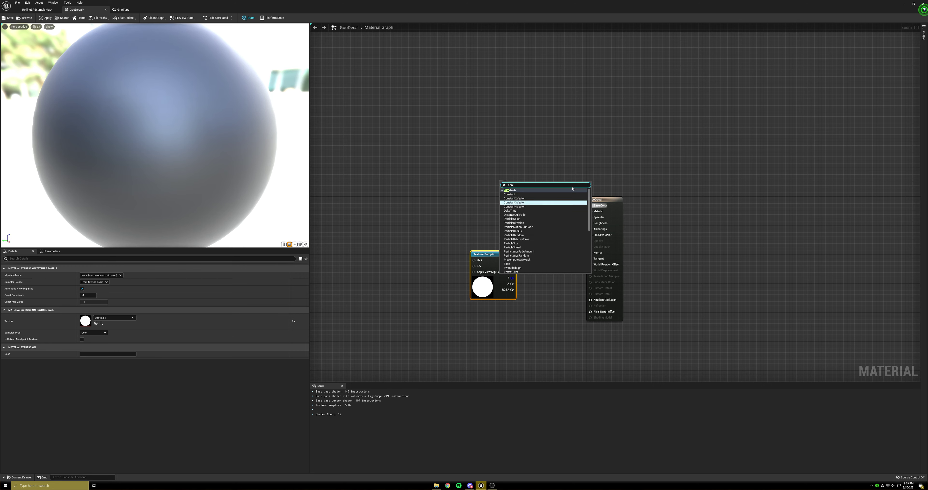
key("Return")
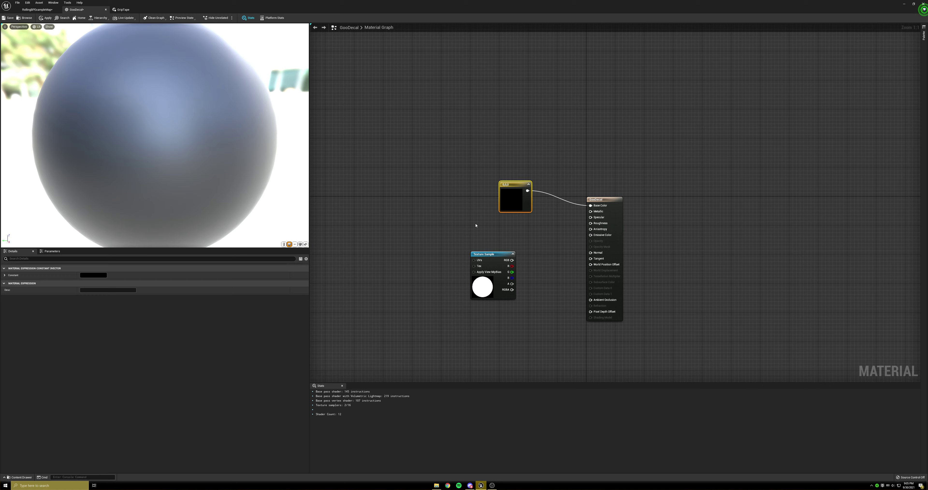
Set the Base Color constant vector to a medium gray
left_click(93, 275)
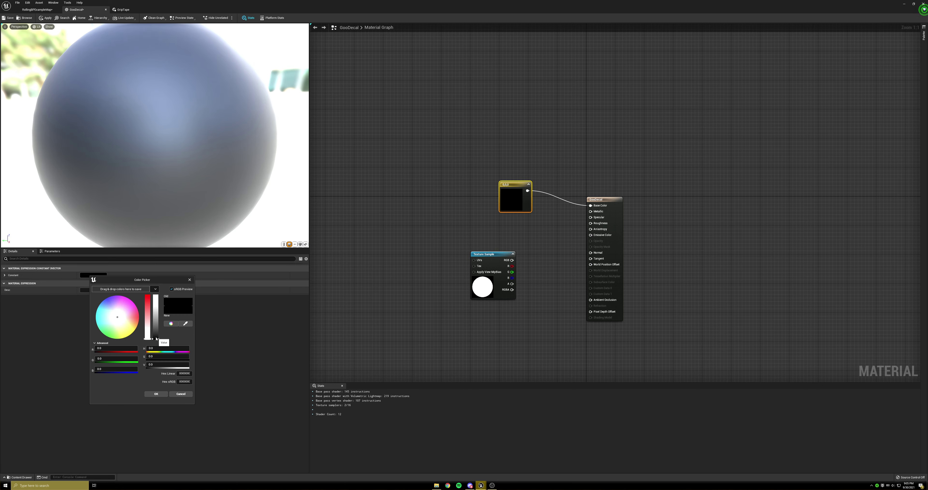
left_click_drag(156, 338, 156, 335)
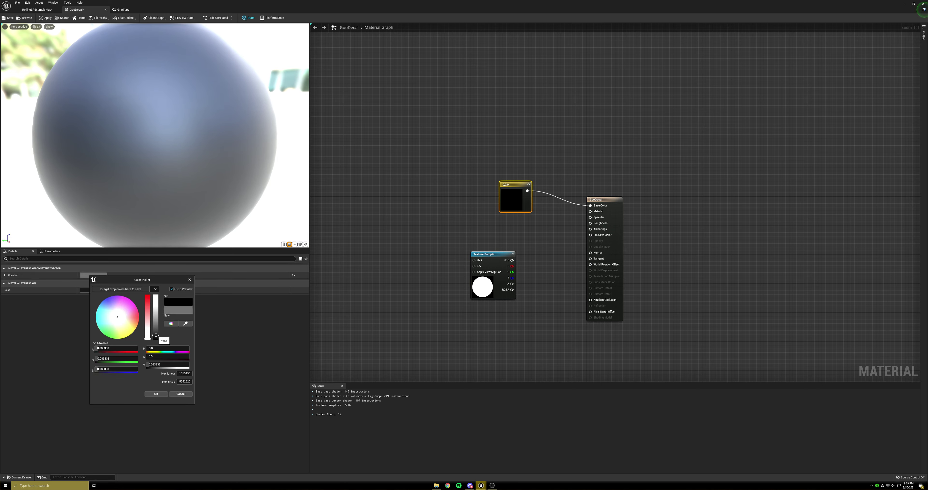
left_click(156, 393)
right_click_drag(474, 238, 458, 209)
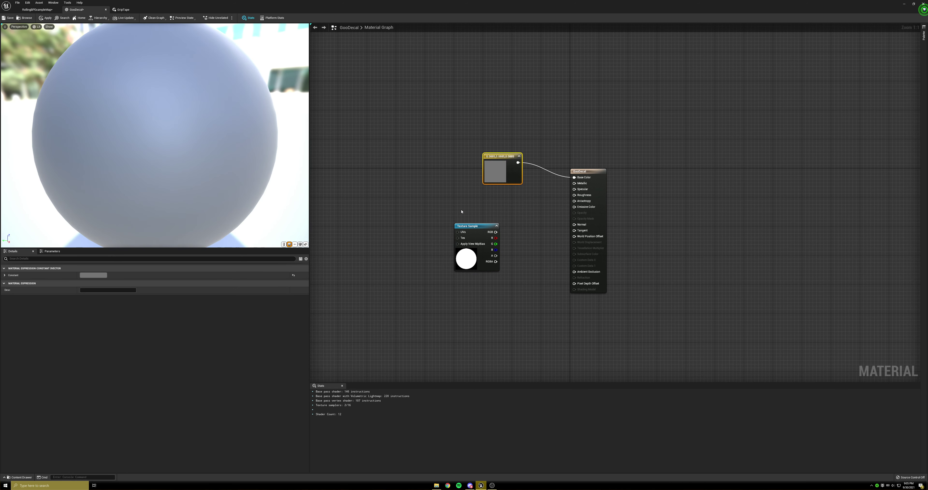
Promote the material's Roughness input to a parameter and place its node between the color constant and the texture sample
left_click_drag(486, 229, 497, 239)
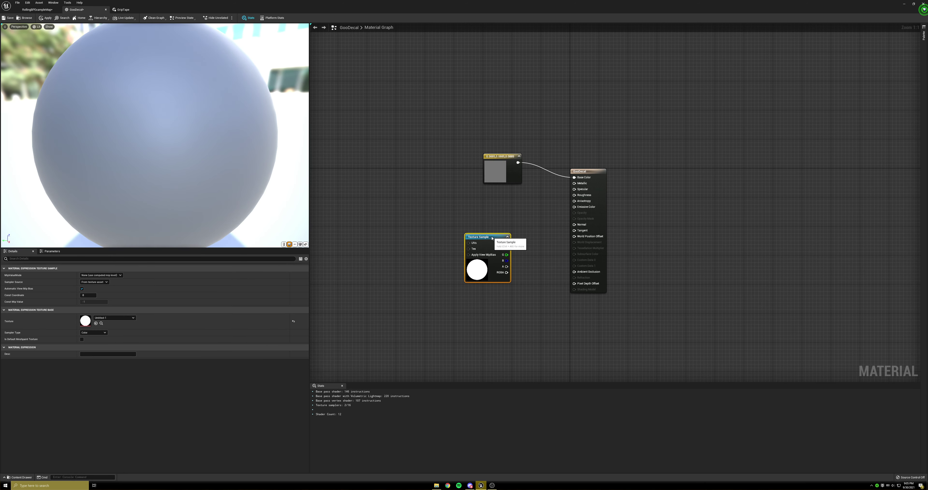
right_click(583, 196)
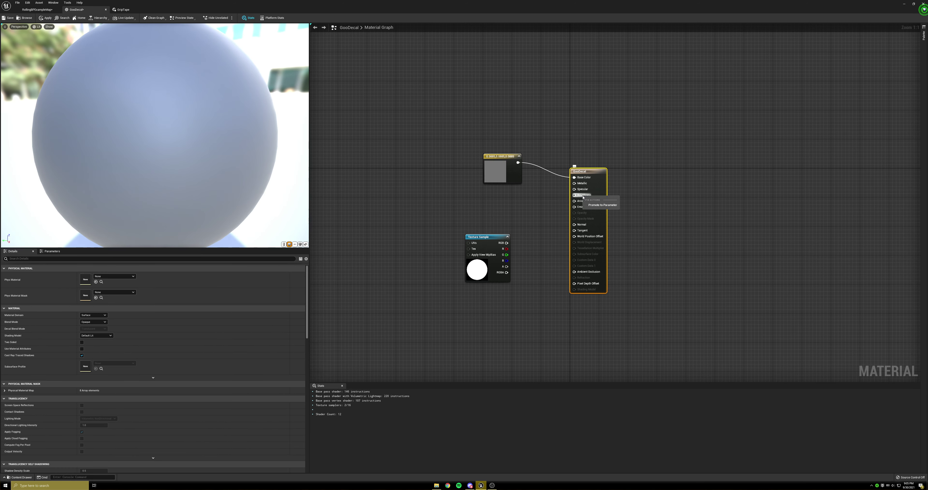
left_click(606, 205)
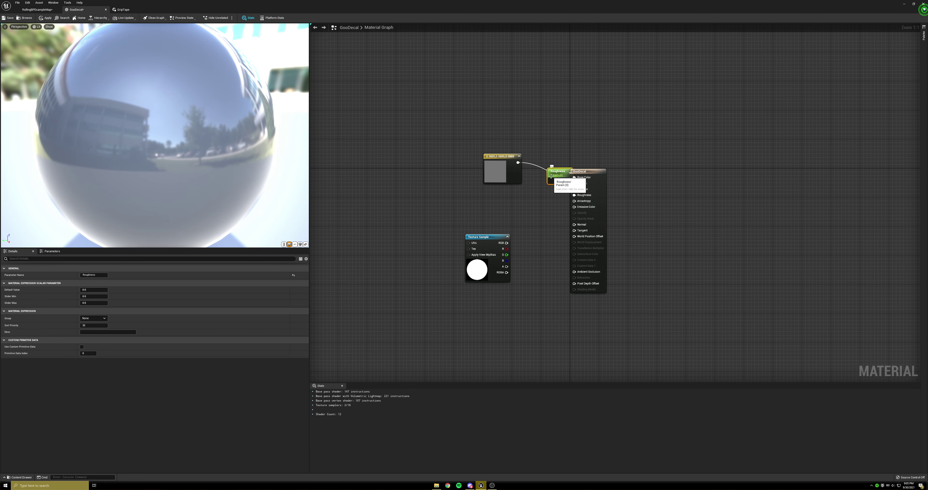
left_click_drag(550, 176, 489, 200)
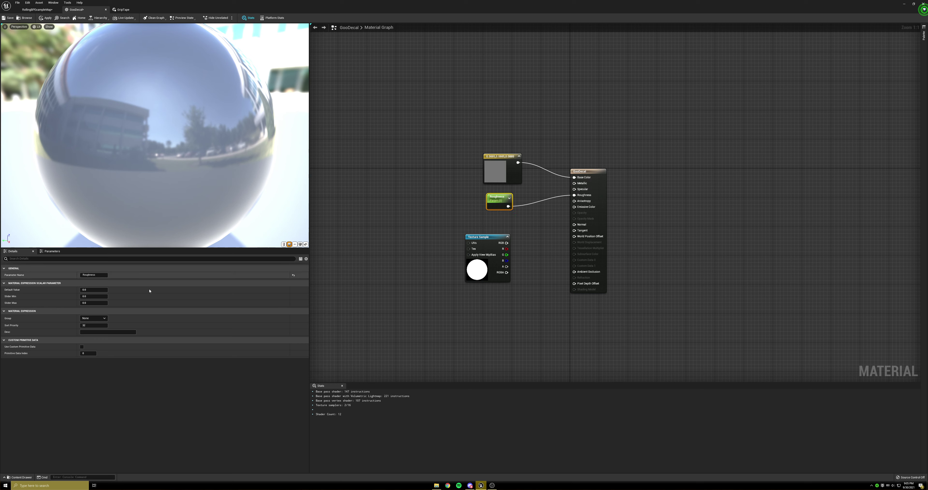
Set the Roughness parameter's value to about 0.2
left_click(50, 251)
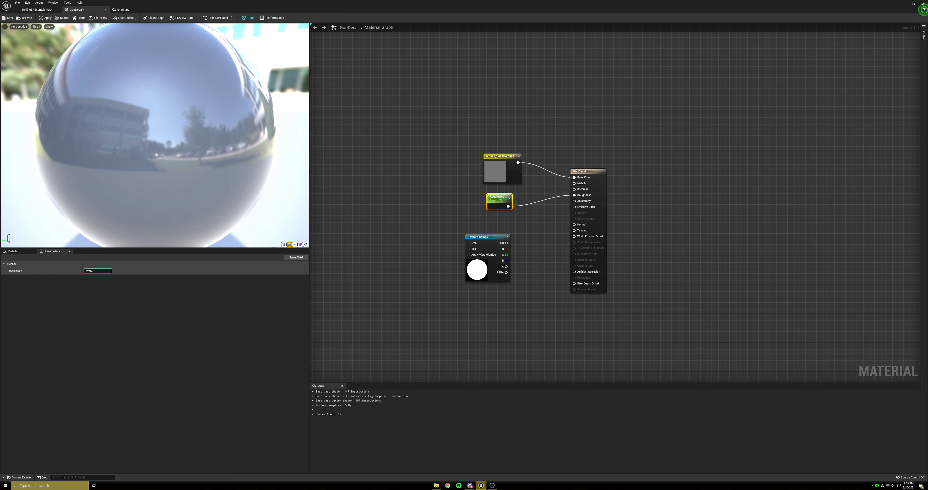
left_click_drag(90, 271, 97, 271)
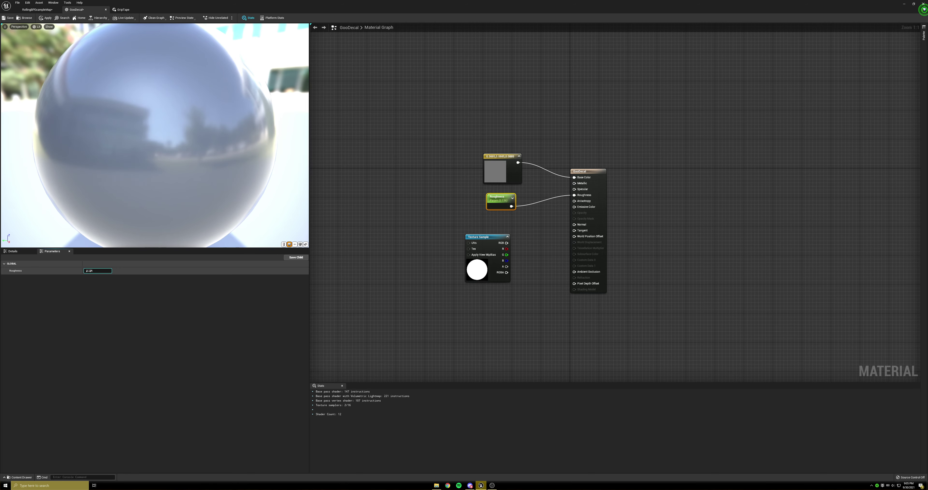
Move the texture sample closer beneath the Roughness parameter and try to connect its RGB output to the material's Opacity input
right_click_drag(453, 214, 429, 236)
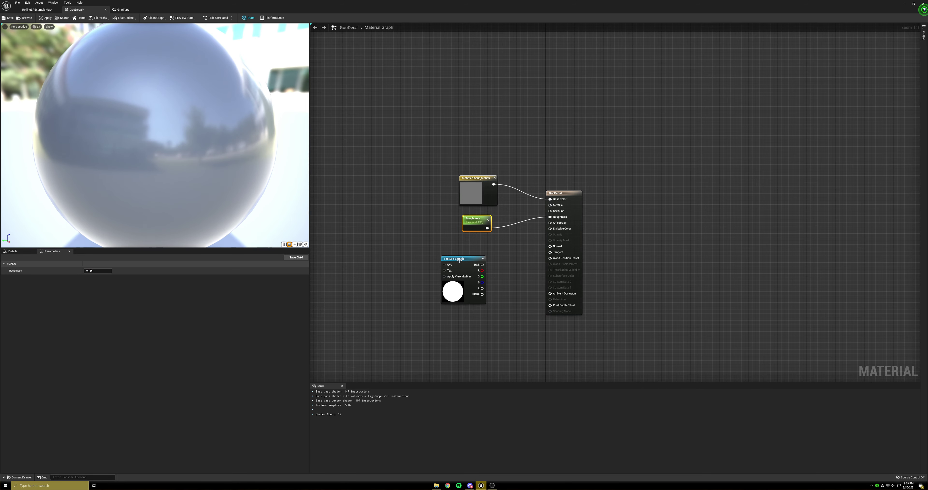
left_click(476, 258)
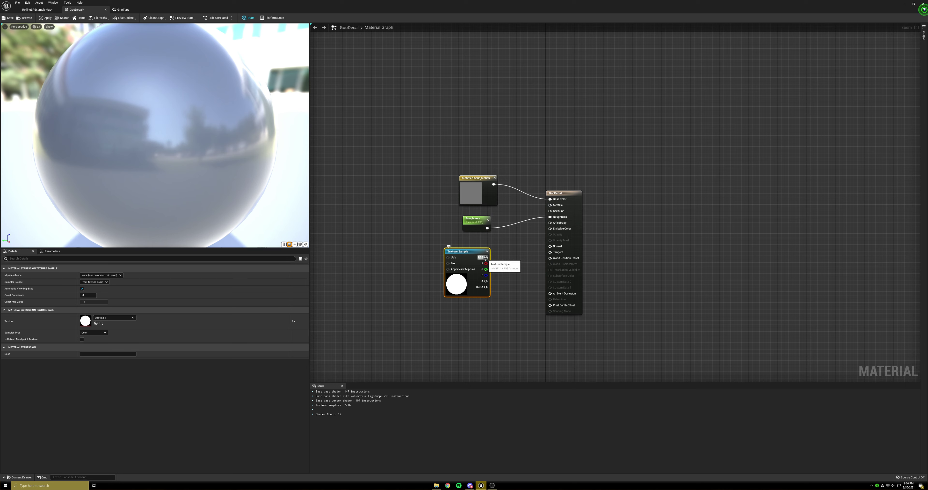
left_click_drag(486, 258, 542, 235)
left_click(531, 233)
Set the GooDecal material's domain to Deferred Decal and its blend mode to Translucent
left_click(571, 193)
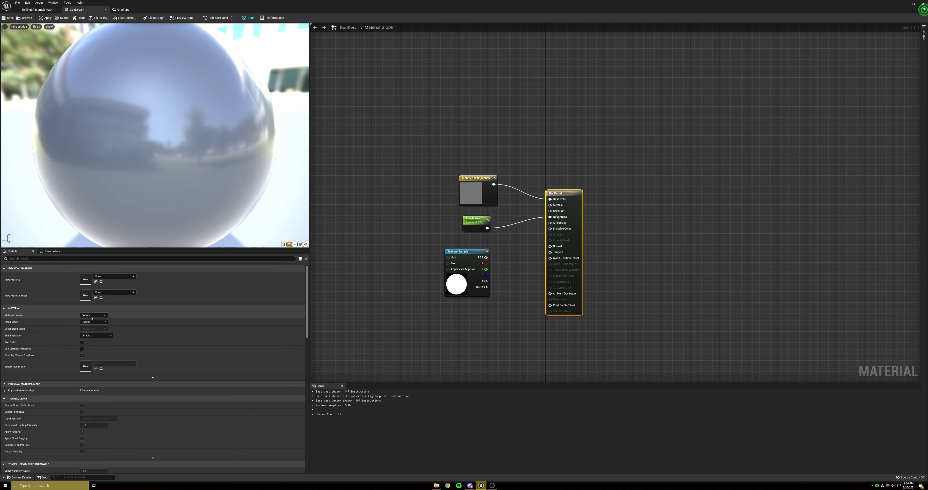
left_click(103, 316)
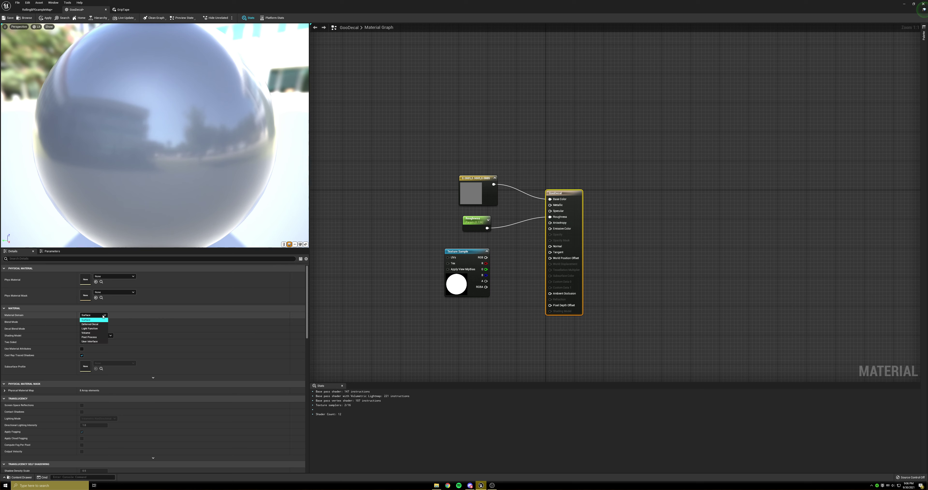
left_click(94, 325)
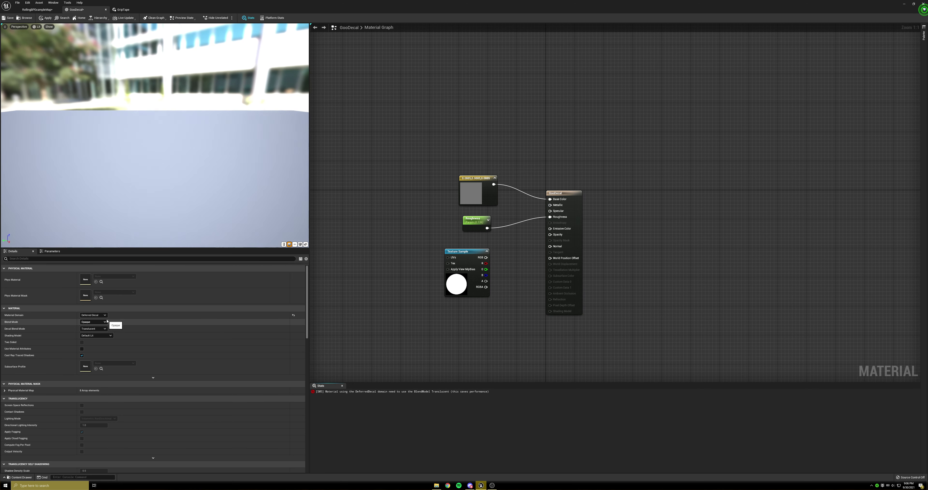
left_click(102, 322)
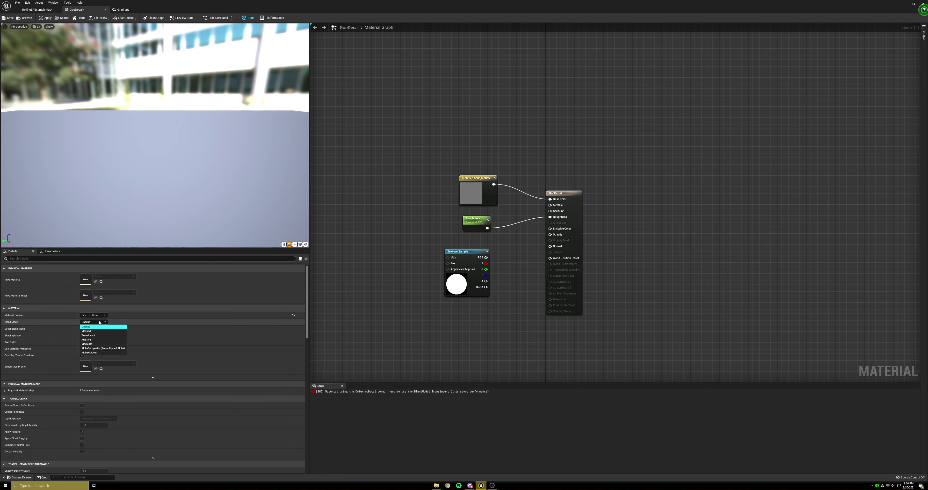
left_click(91, 336)
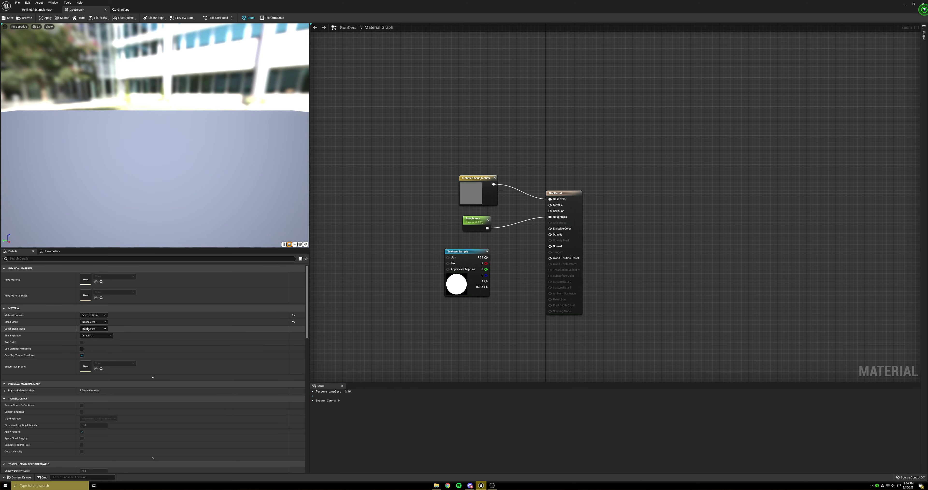
Set the decal blend mode to DBuffer Translucent Color, Roughness and connect the circle texture sample's RGB output to Opacity
left_click(88, 329)
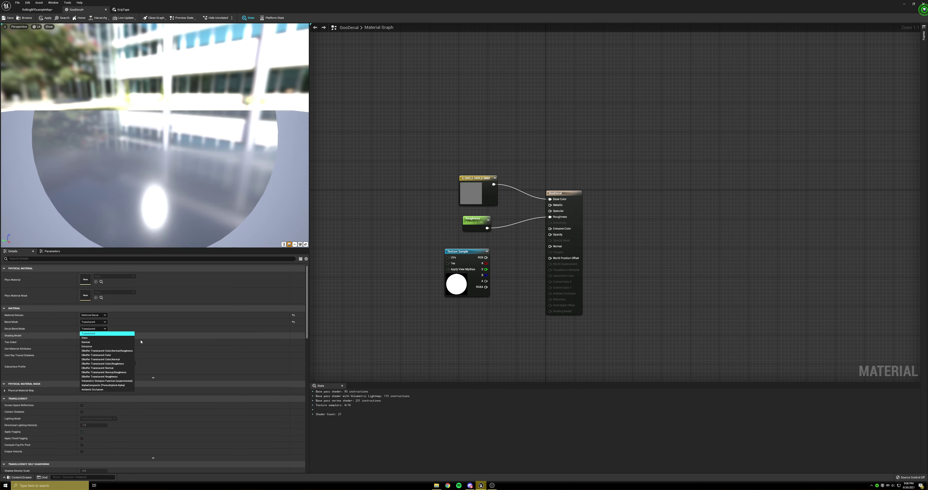
left_click(115, 364)
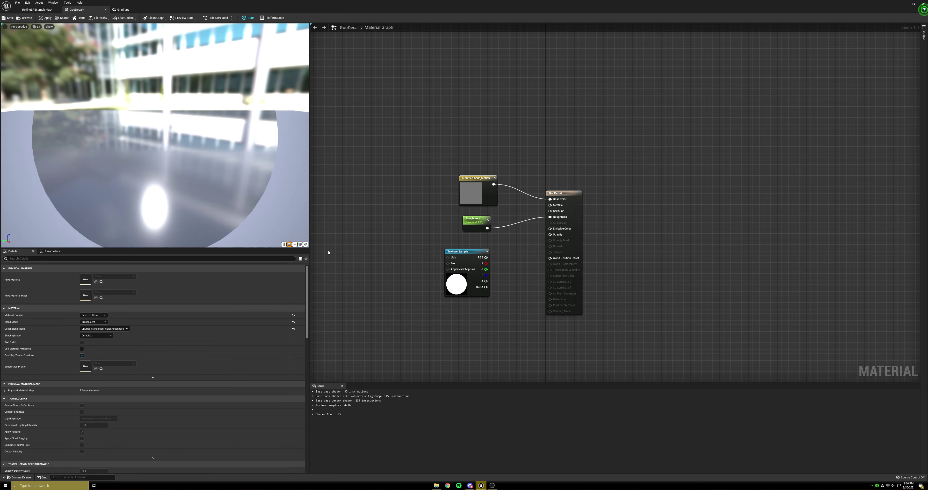
left_click_drag(464, 256, 471, 251)
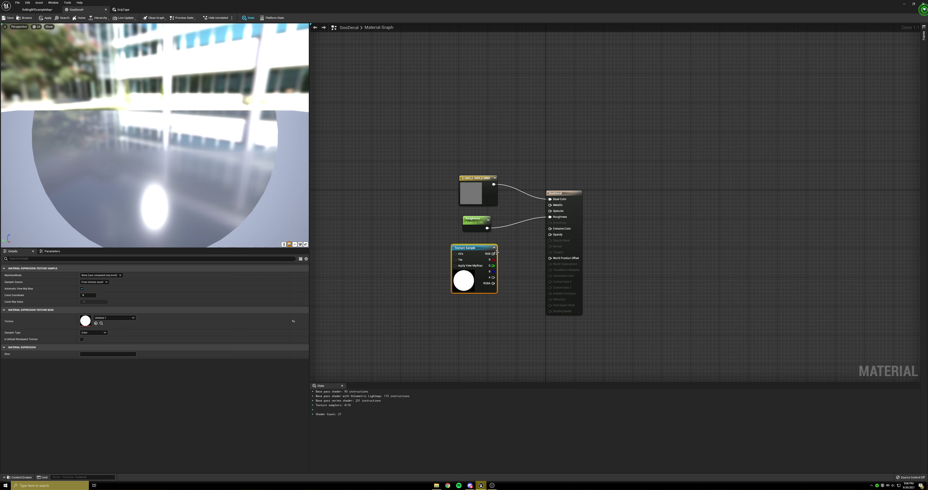
left_click_drag(493, 254, 551, 235)
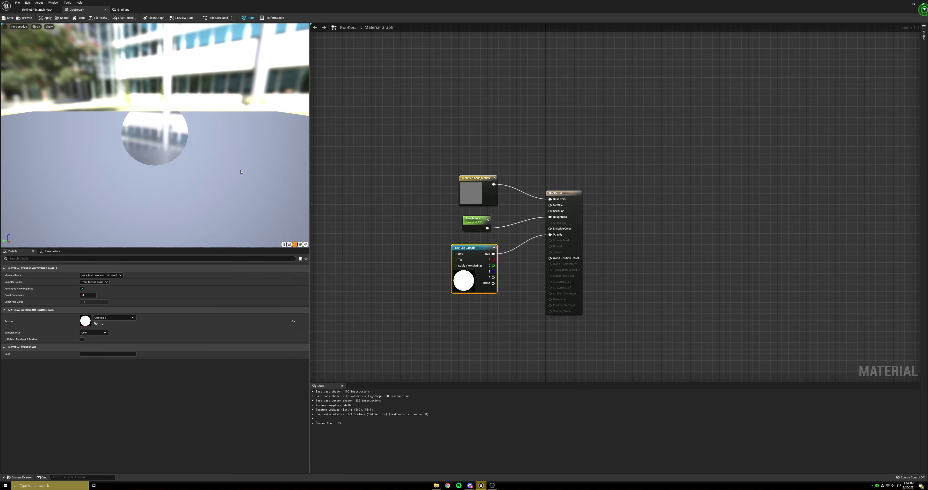
Preview the decal material on the cube mesh and examine it from different angles
left_click_drag(220, 152, 218, 156)
left_click(301, 244)
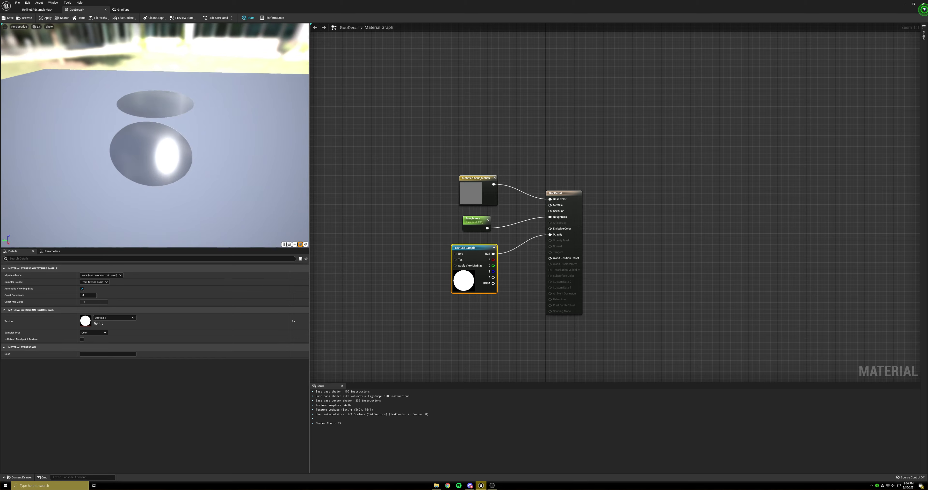
left_click_drag(236, 126, 195, 126)
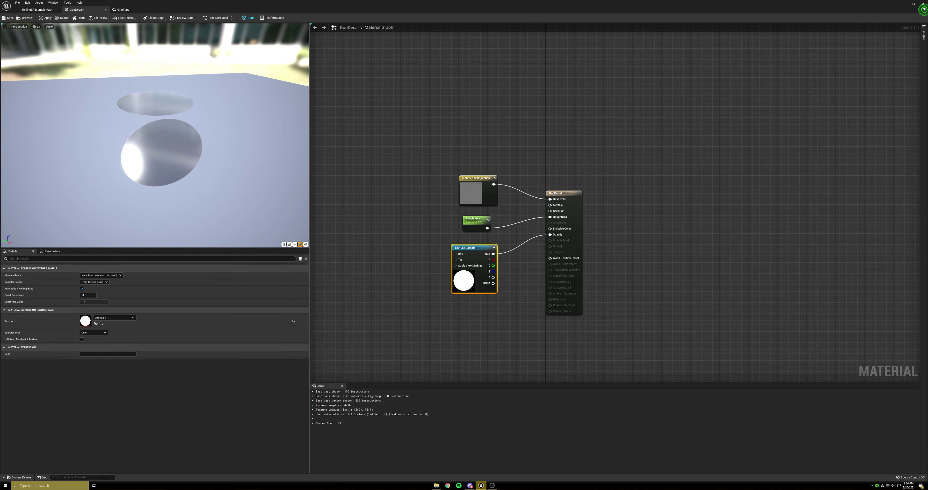
Disconnect the texture sample's RGB output from Opacity to compare the preview, and reconnect it
left_click(494, 254, "alt")
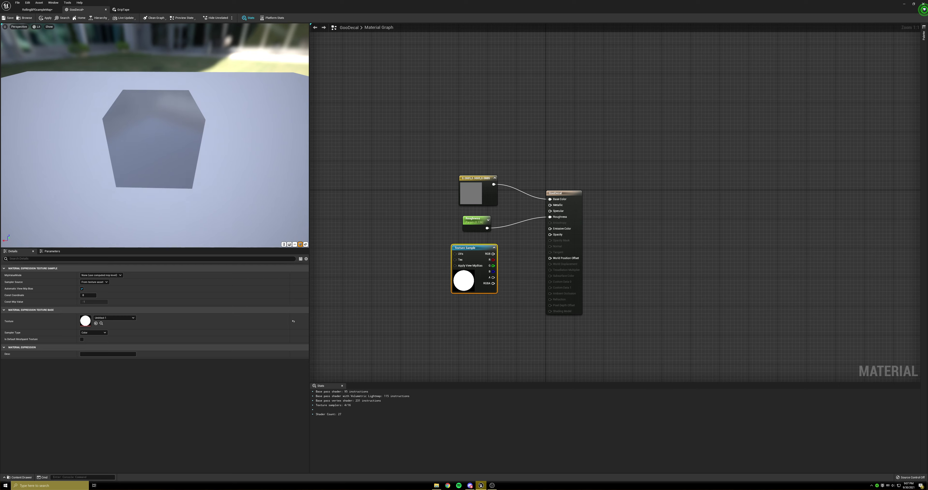
left_click_drag(493, 253, 551, 235)
left_click_drag(182, 136, 168, 36)
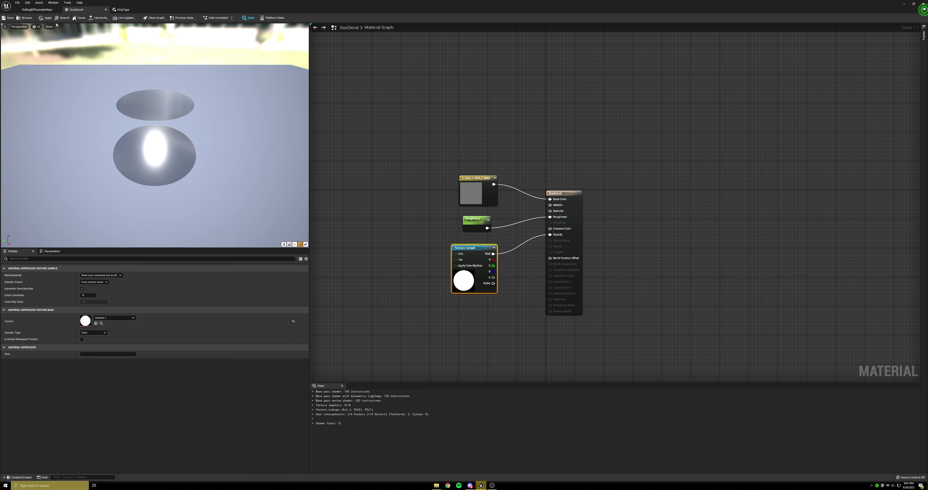
Apply the GooDecal material changes and close both the GooDecal and GripType editors
left_click(46, 18)
left_click(106, 11)
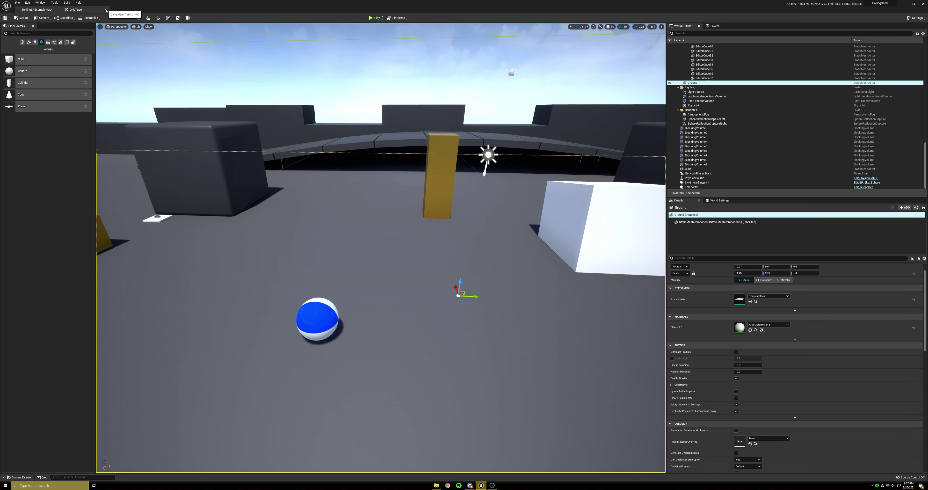
left_click(105, 10)
Create a Blueprint Class in the folder holding GooDecal, using DecalActor as its parent class
key("ctrl+space")
right_click(317, 394)
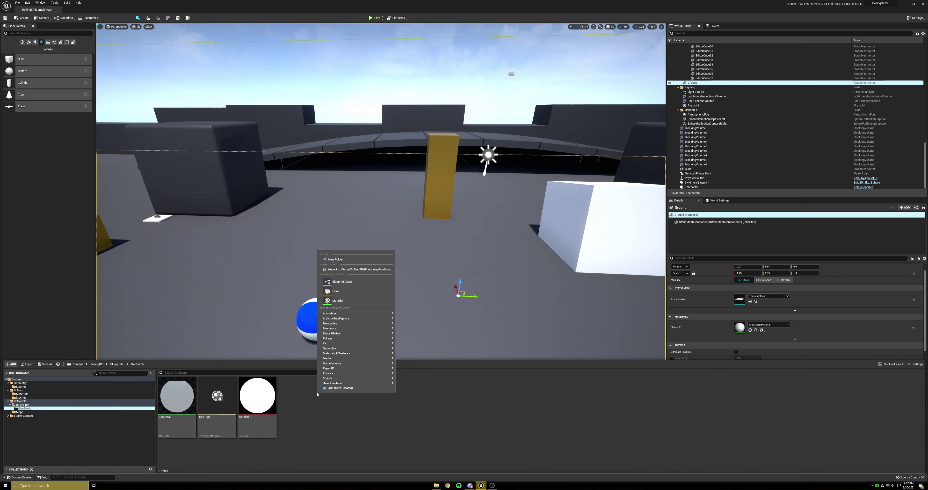
left_click(349, 282)
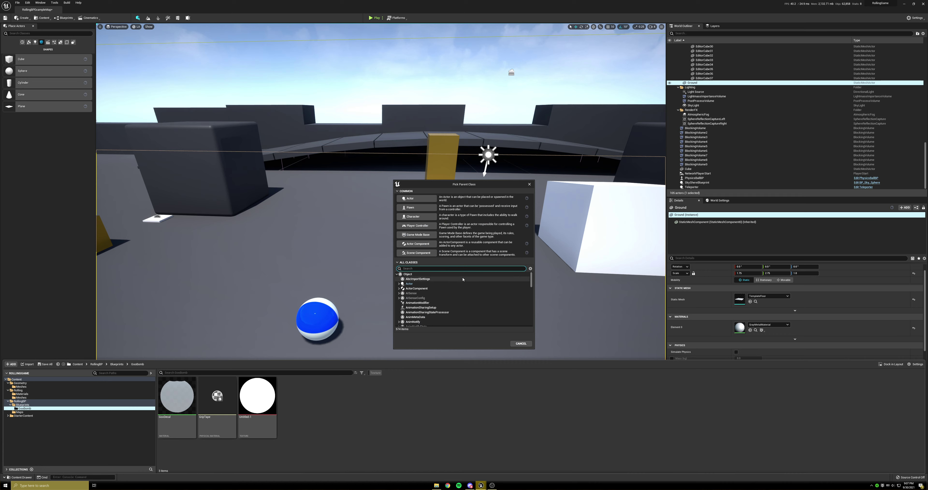
type("decal")
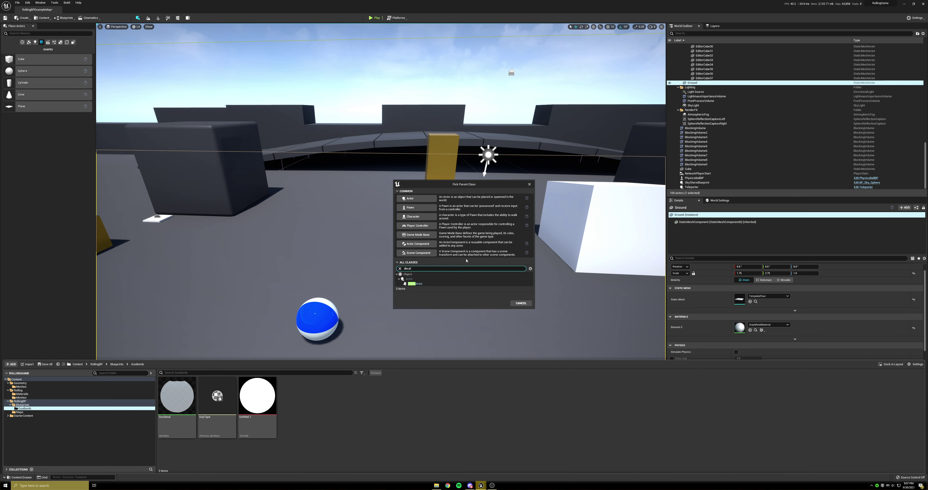
left_click(418, 284)
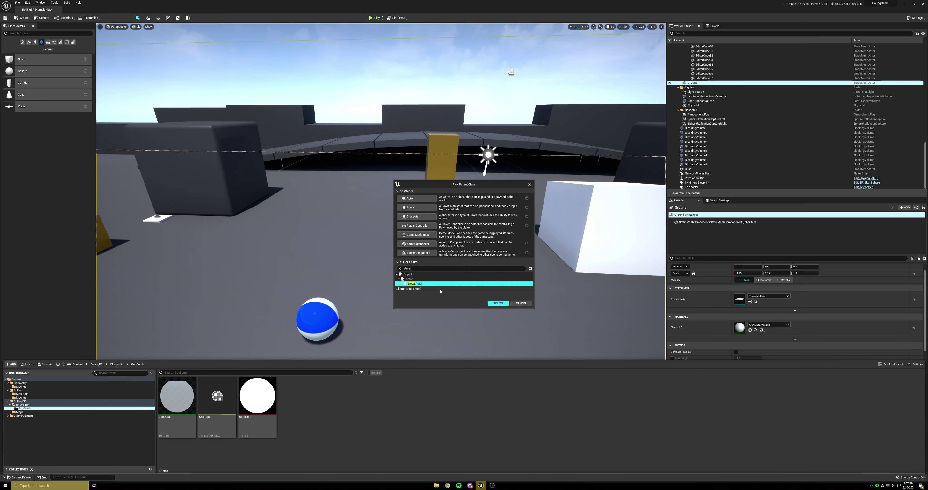
left_click(498, 303)
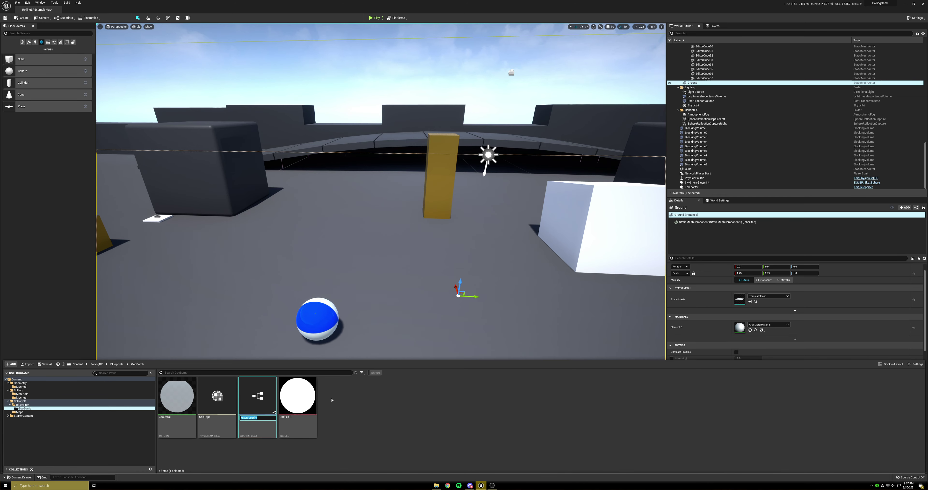
Name the new decal actor blueprint BP_Goo
type("Goo_")
key("BackSpace")
type("BP_")
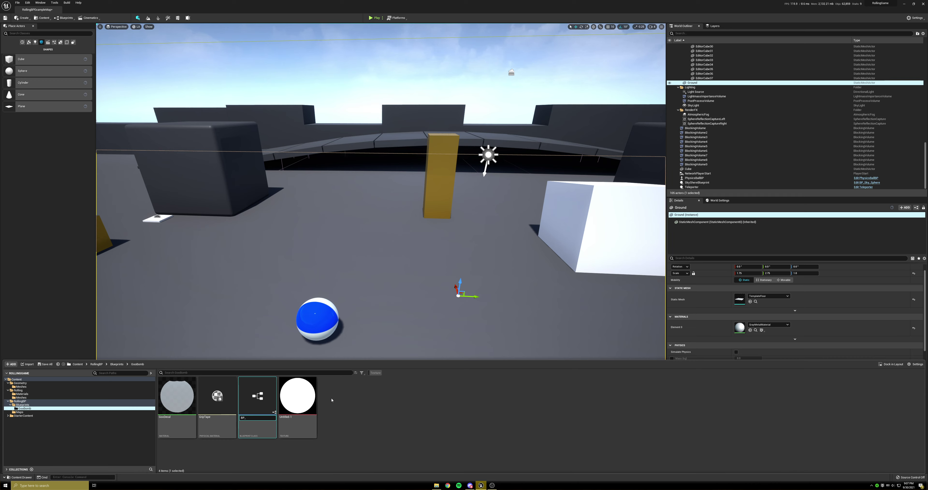
type("Goo")
key("Return")
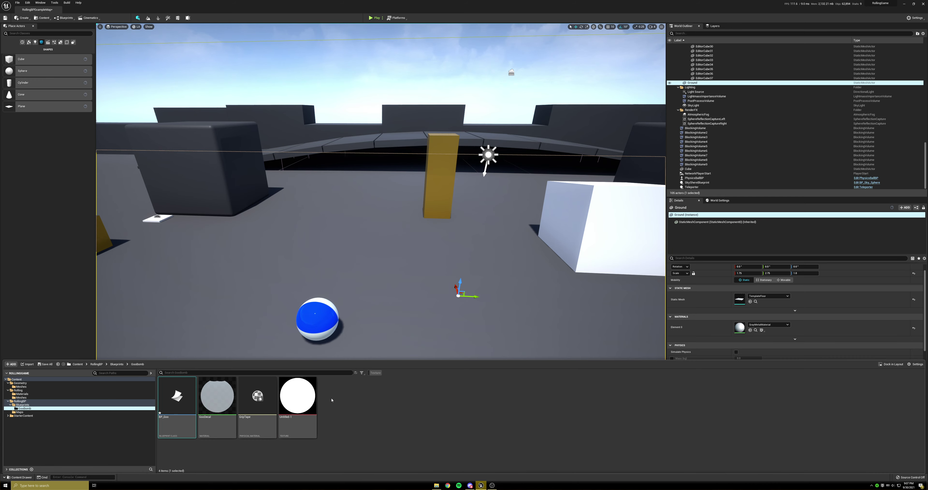
Open the BP_Goo blueprint and dock its editor beside the level in the main window
double_click(178, 401)
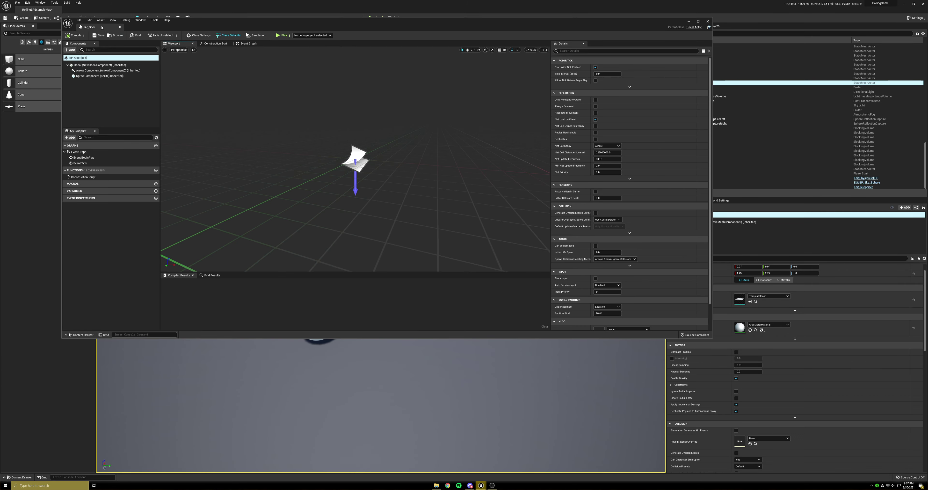
left_click_drag(102, 27, 76, 10)
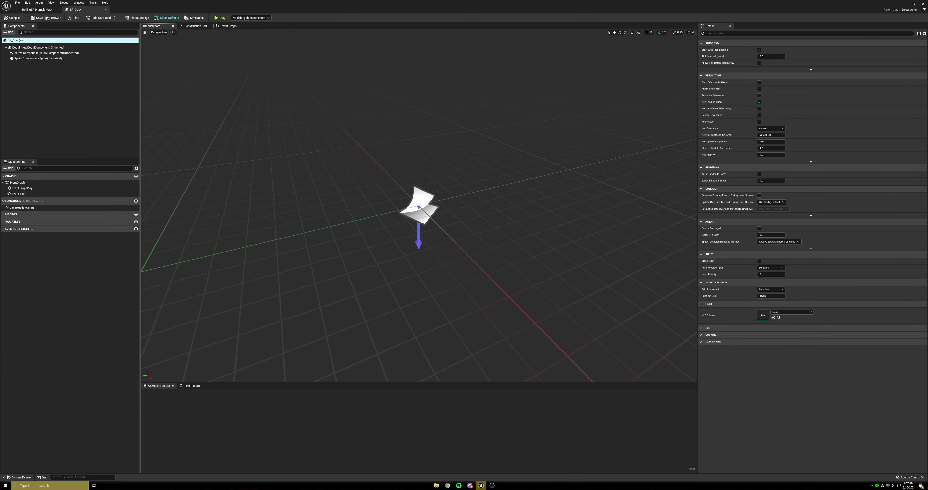
Examine the inherited Decal component's projection box from several angles and look at the arrow and sprite components
left_click(26, 48)
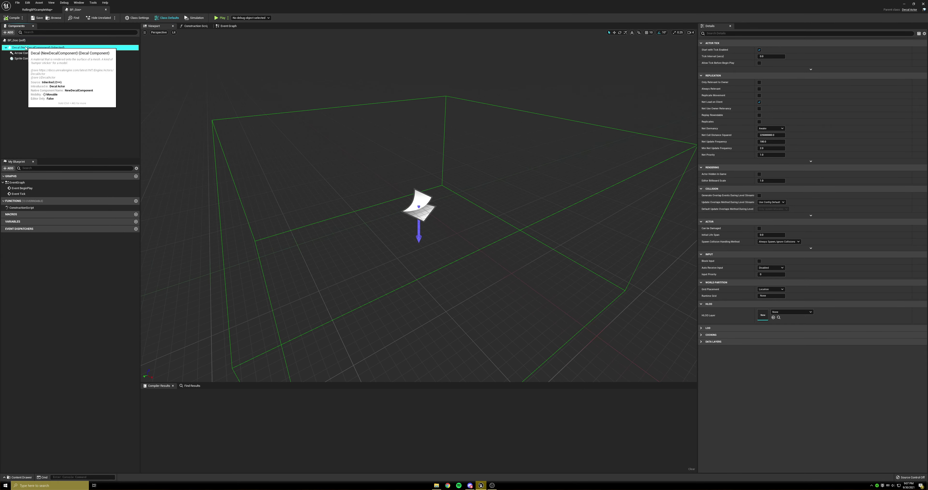
left_click_drag(260, 253, 357, 252)
scroll(337, 190, "down", 5)
left_click_drag(337, 191, 373, 191)
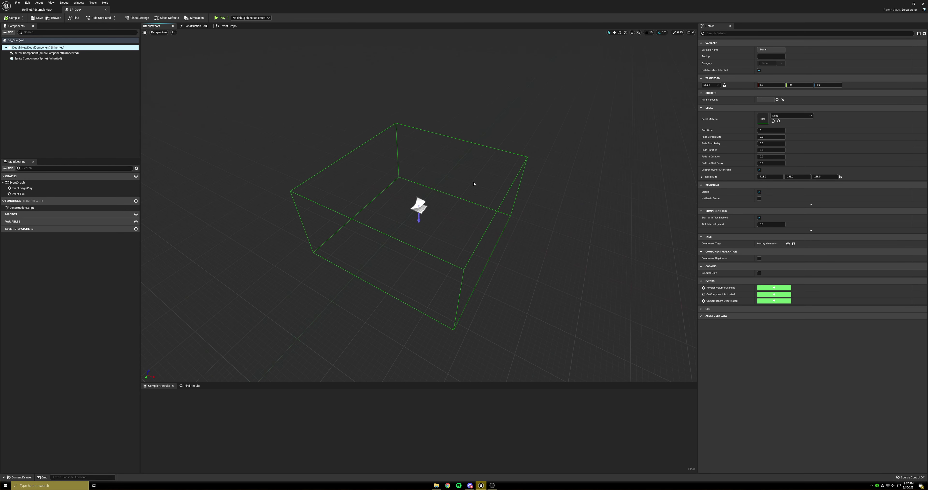
left_click_drag(439, 250, 404, 241)
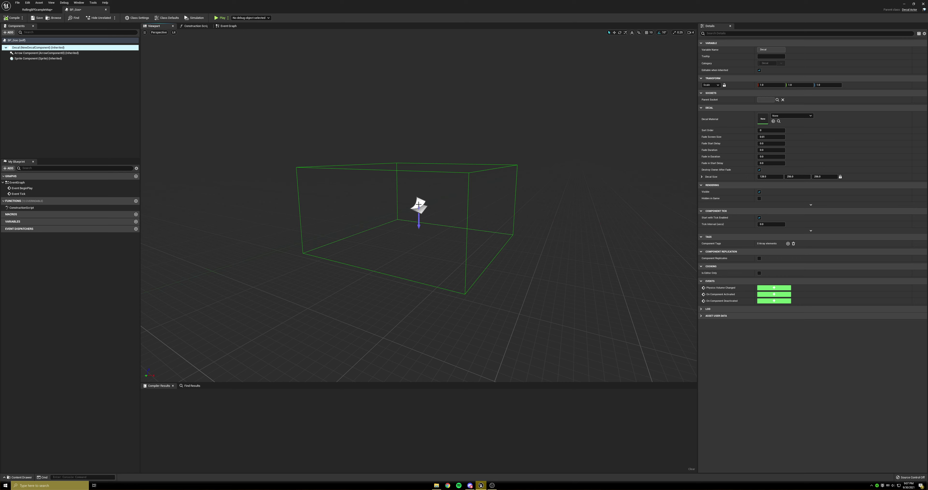
left_click(27, 59)
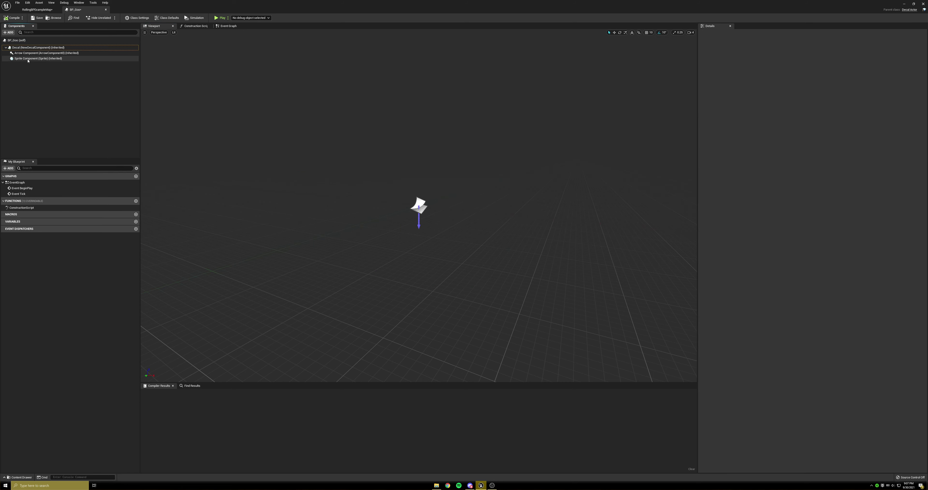
left_click(35, 55)
Add a Sphere Collision component under the Decal component of BP_Goo, keeping its default name
left_click(15, 47)
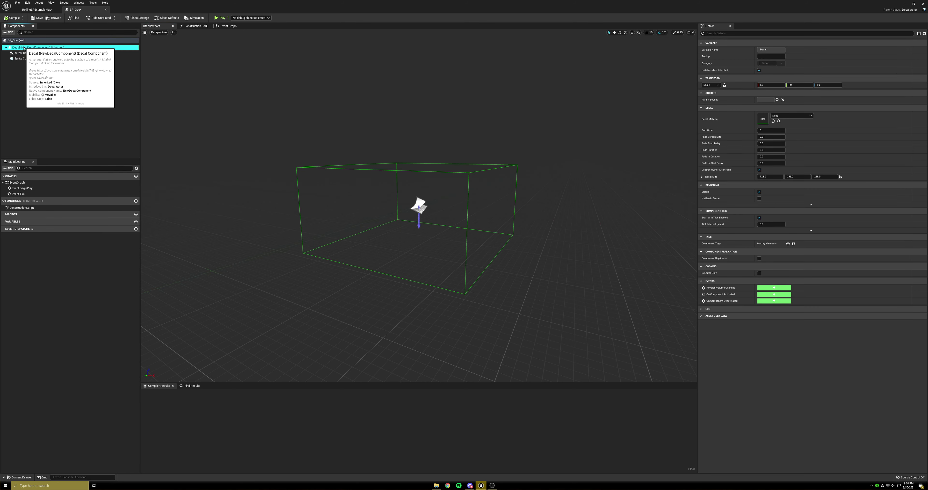
left_click(8, 32)
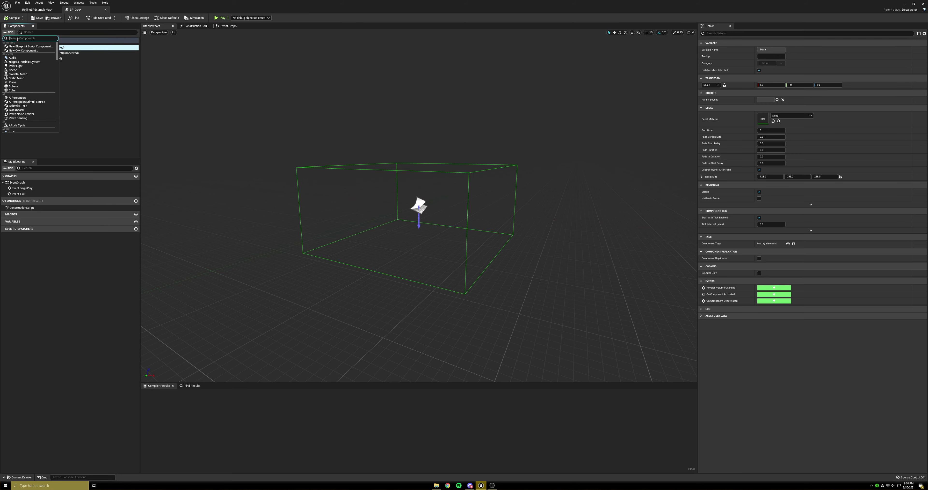
type("sph")
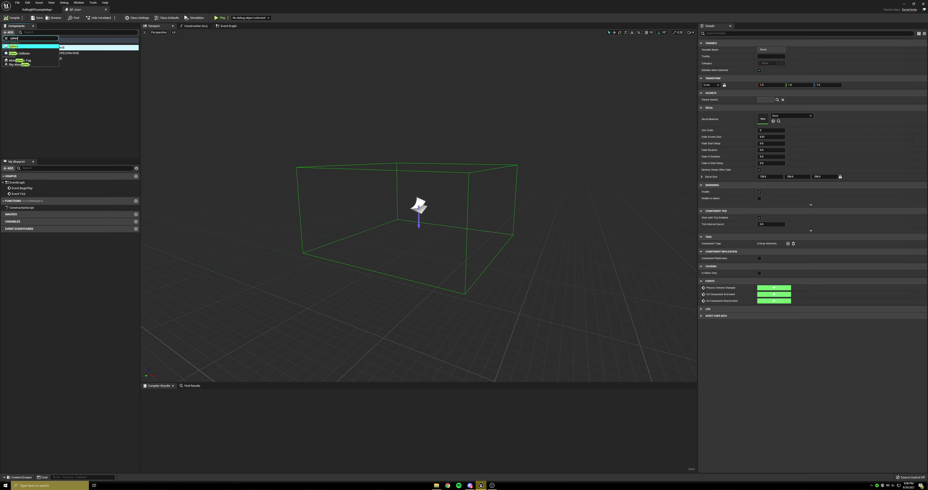
type("er")
key("Return")
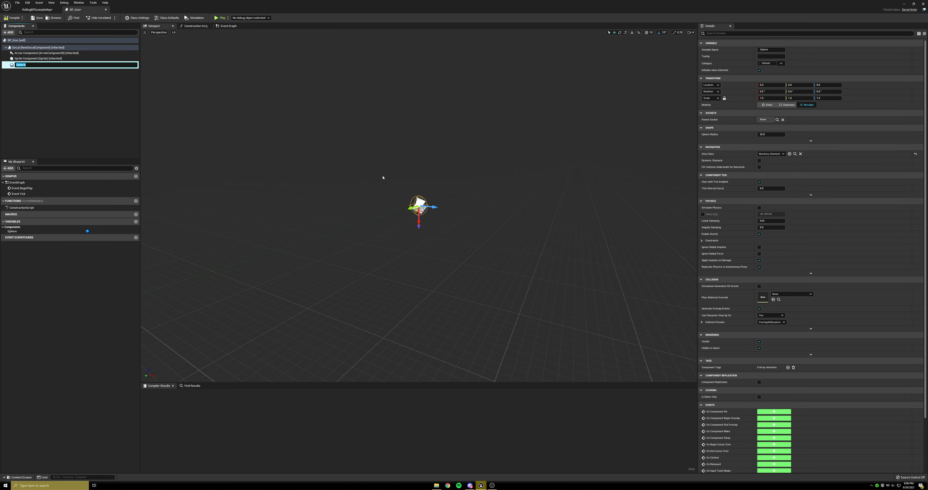
key("Return")
Check the decal's box extents and scale the sphere collision up uniformly to about 4.1
left_click(22, 47)
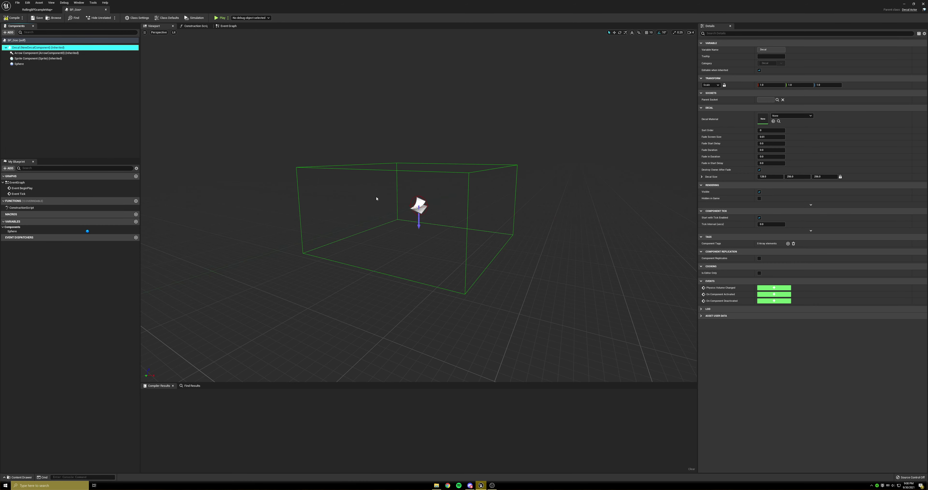
left_click_drag(389, 190, 355, 232)
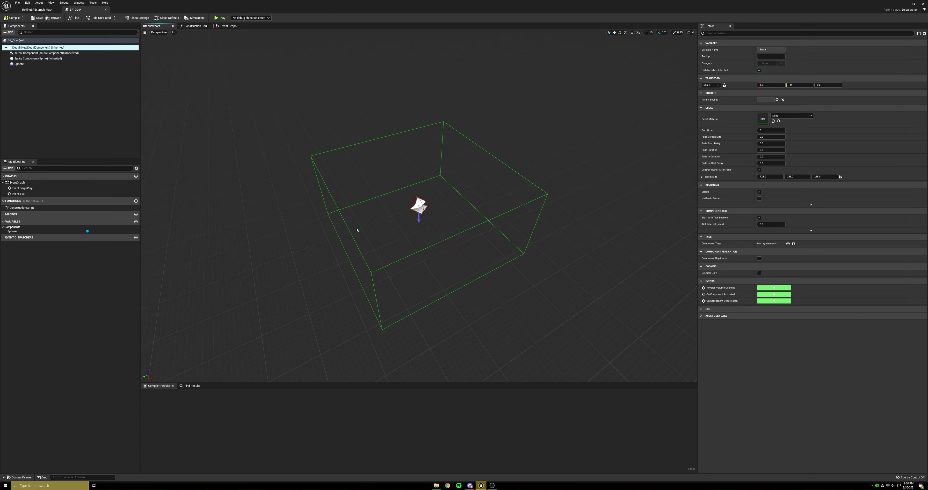
left_click_drag(174, 153, 249, 124)
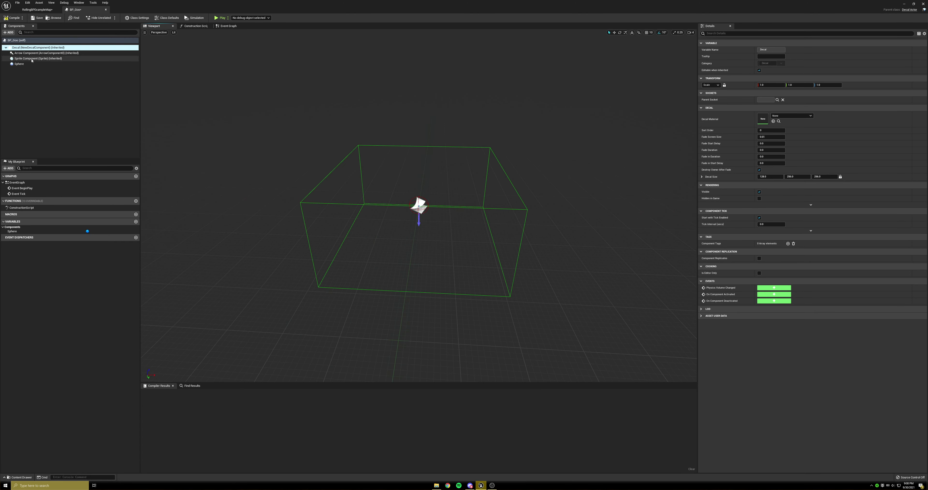
left_click(19, 64)
left_click(432, 226)
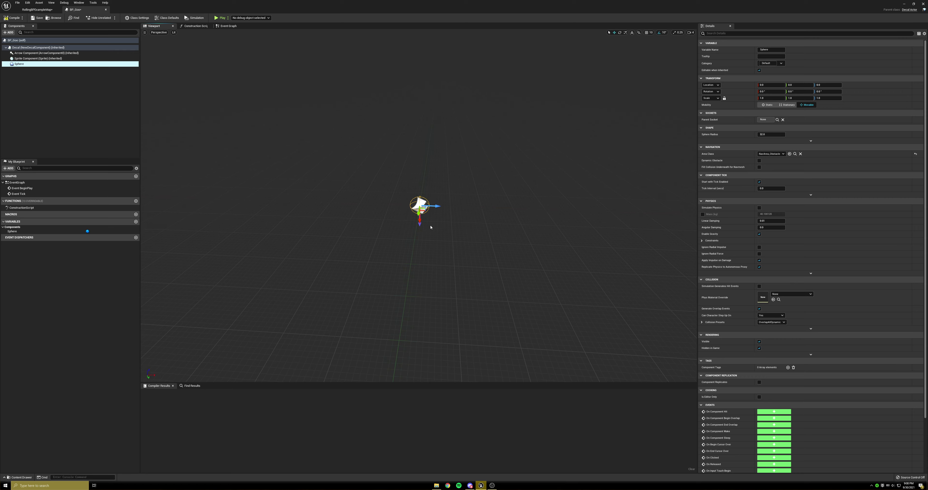
key("r")
left_click_drag(424, 212, 456, 177)
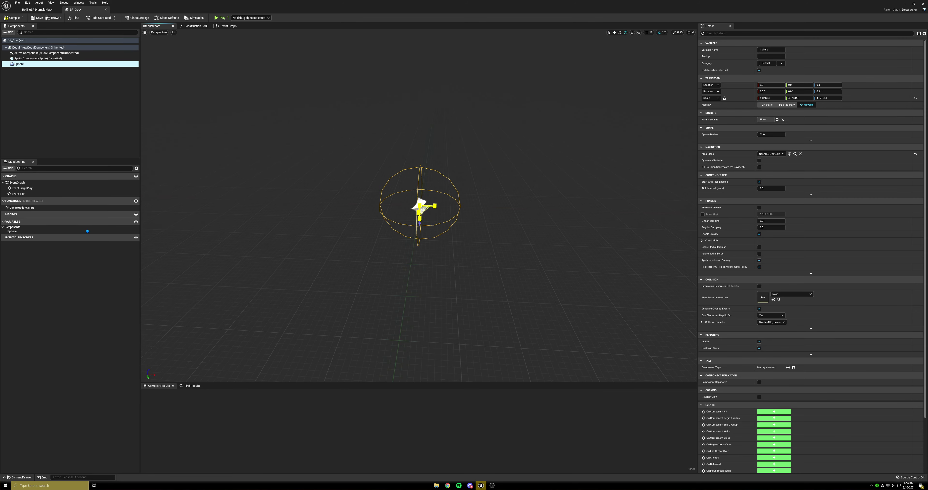
Enlarge the sphere collision uniformly to a scale of about 8 and compare it with the decal's box
left_click(26, 48)
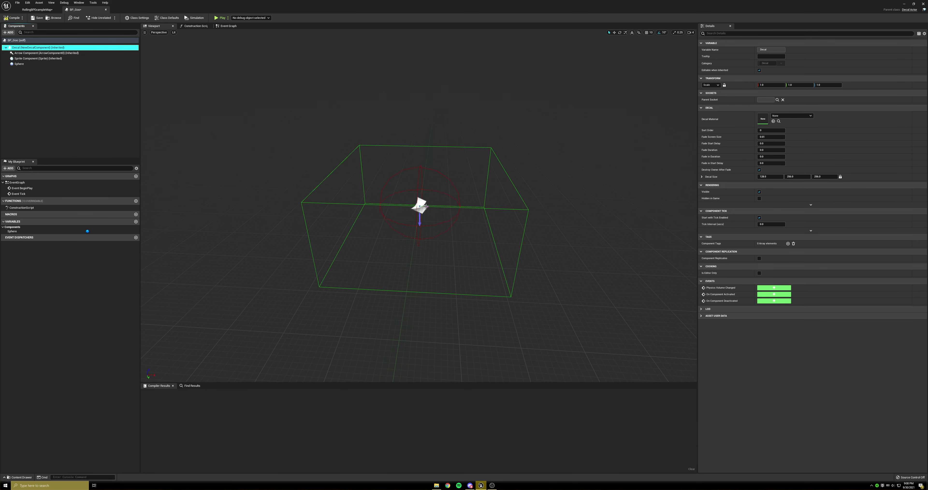
left_click(410, 206)
left_click(20, 64)
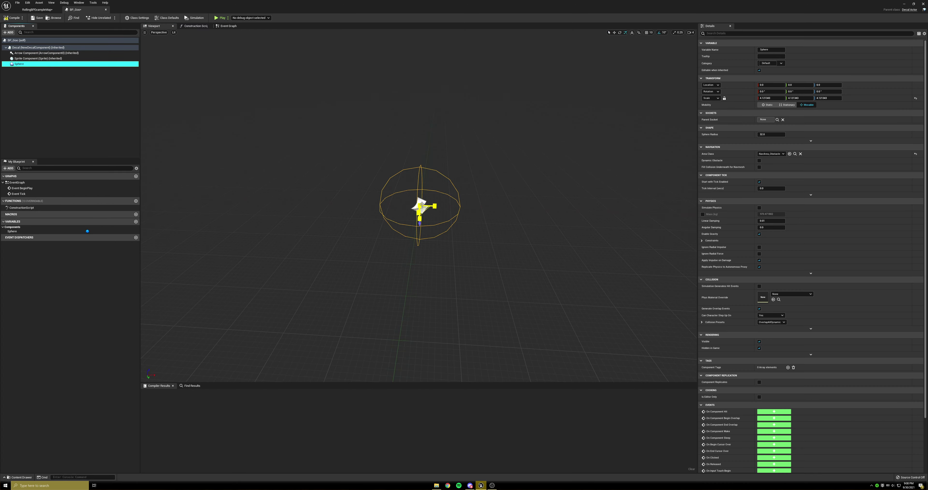
left_click_drag(420, 206, 438, 189)
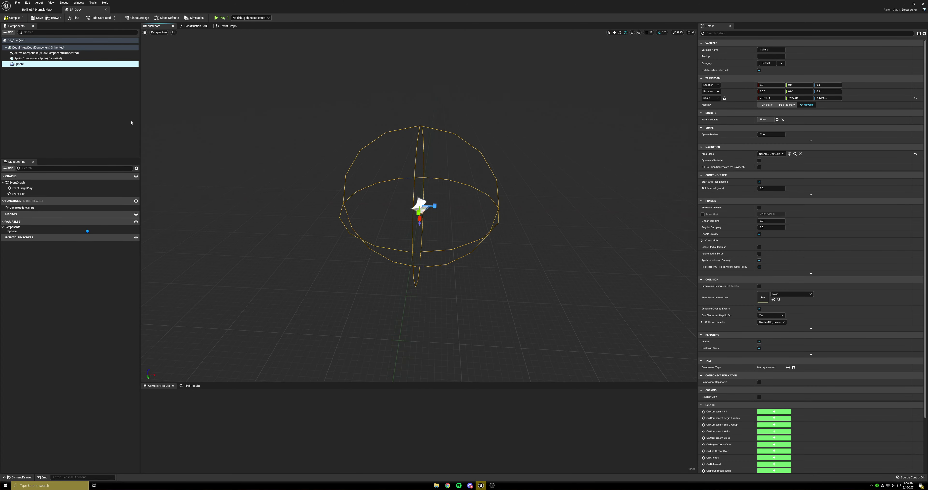
left_click(33, 50)
left_click_drag(310, 173, 297, 151, "alt")
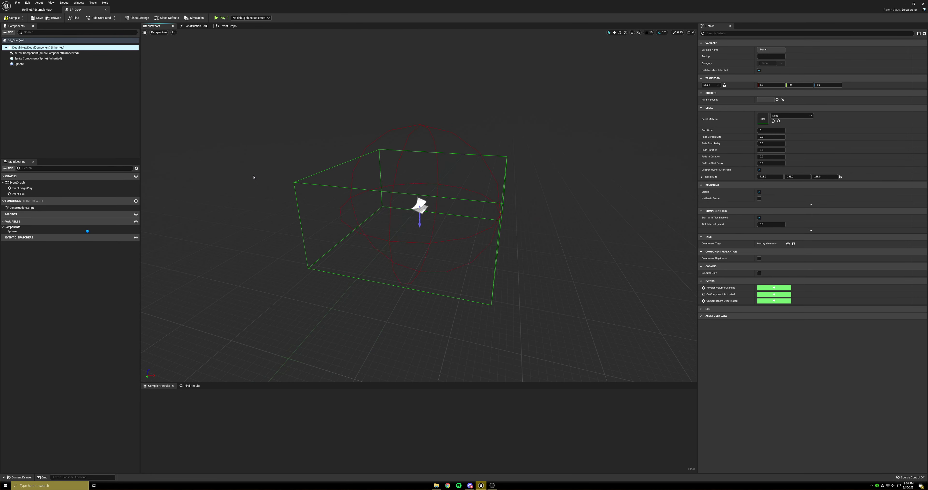
Delete the default Event BeginPlay and Event Tick nodes from BP_Goo's Event Graph
left_click(228, 25)
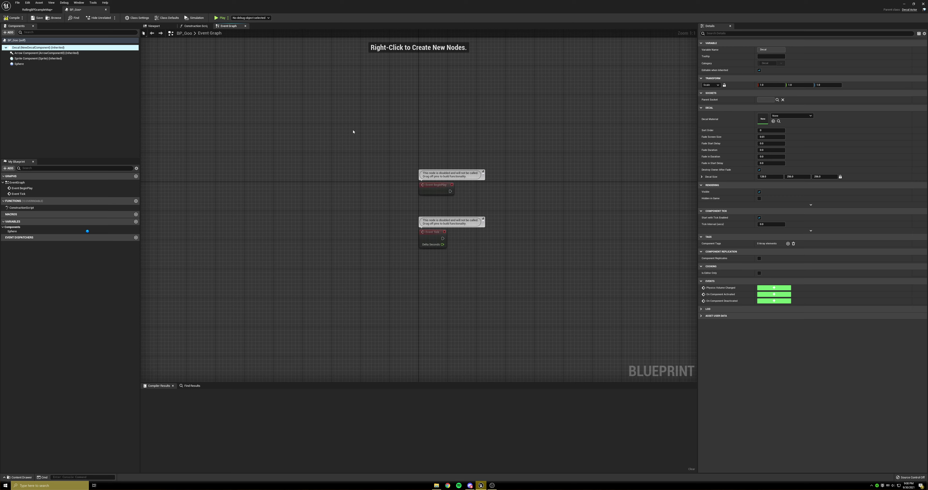
left_click_drag(353, 131, 526, 291)
key("Delete")
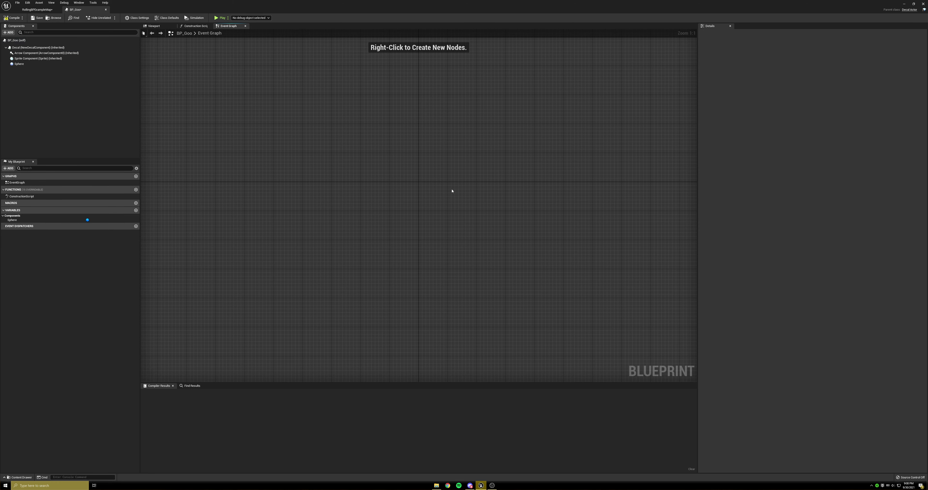
Add On Component Begin Overlap and On Component End Overlap events for the Sphere component, placing the End Overlap event below the other
right_click(20, 64)
mouse_move(47, 73)
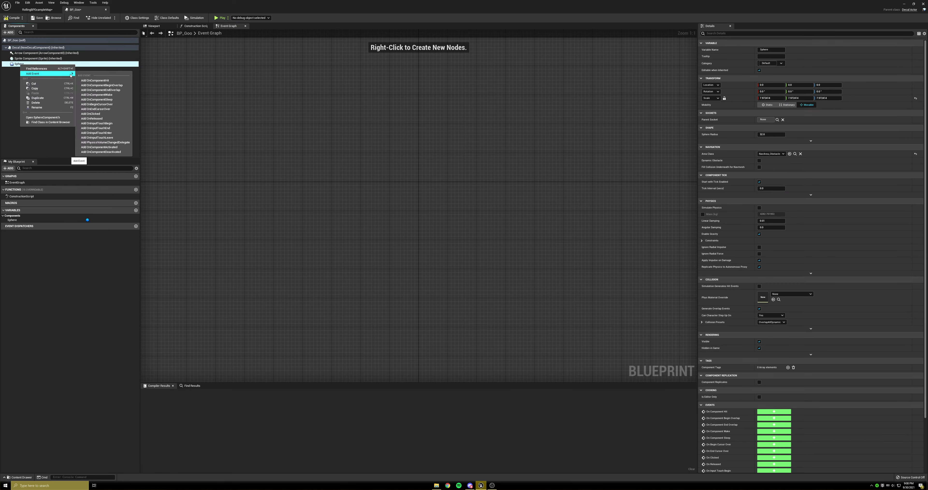
left_click(108, 85)
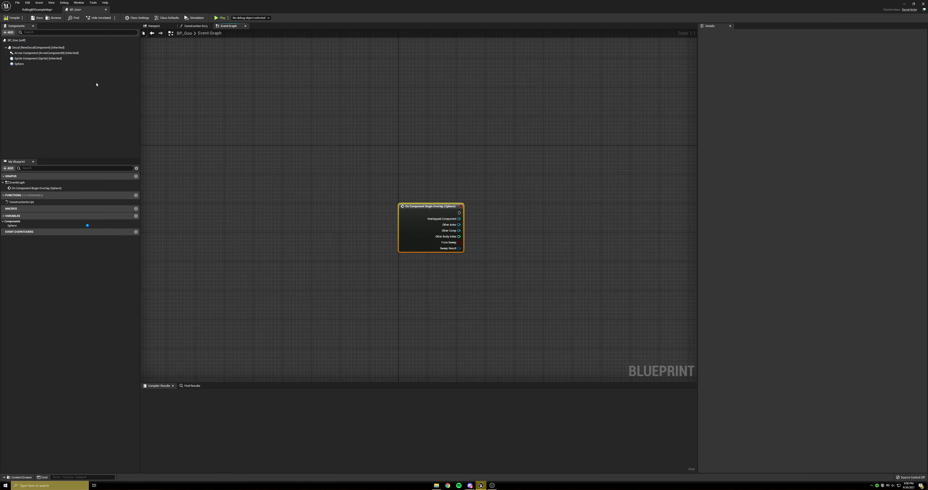
right_click(26, 65)
mouse_move(62, 75)
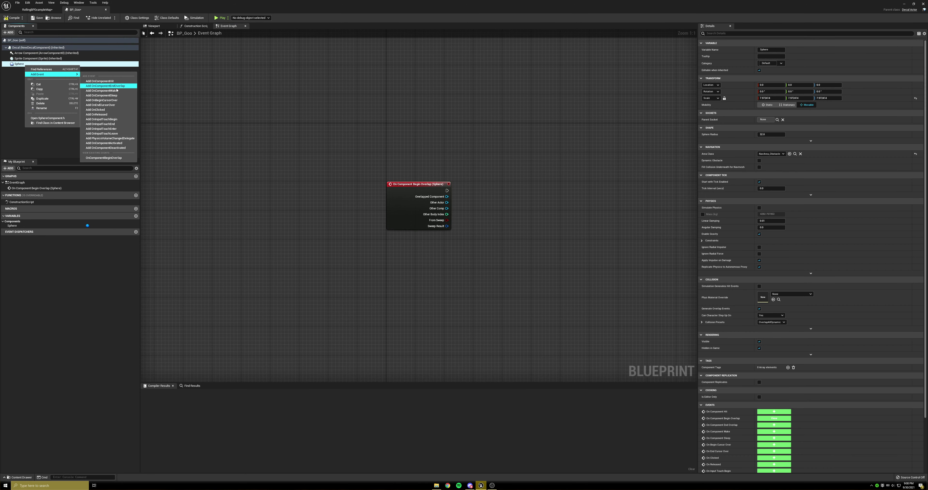
left_click(106, 85)
left_click_drag(390, 165, 390, 220)
right_click_drag(343, 153, 315, 190)
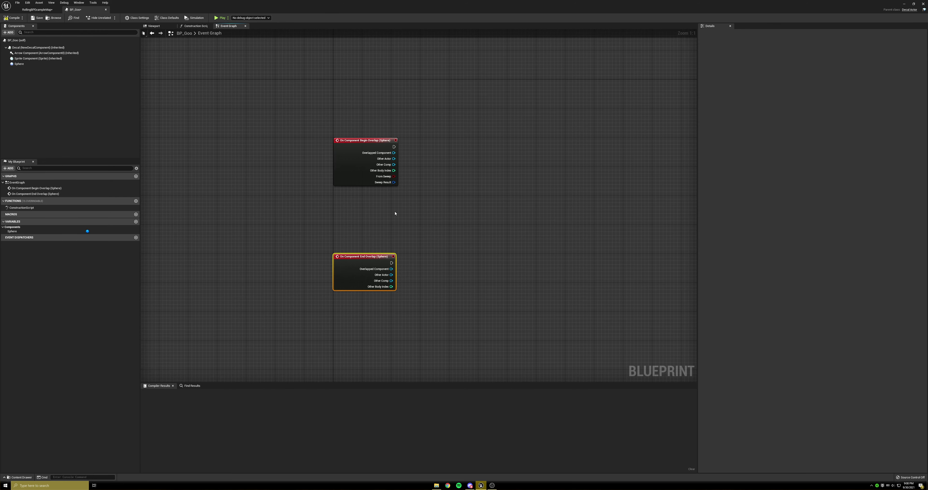
Add a Cast To PhysicsBallBP node from the Begin Overlap event's Other Actor and place it beside the event
right_click_drag(395, 213, 363, 237)
right_click_drag(379, 159, 325, 150)
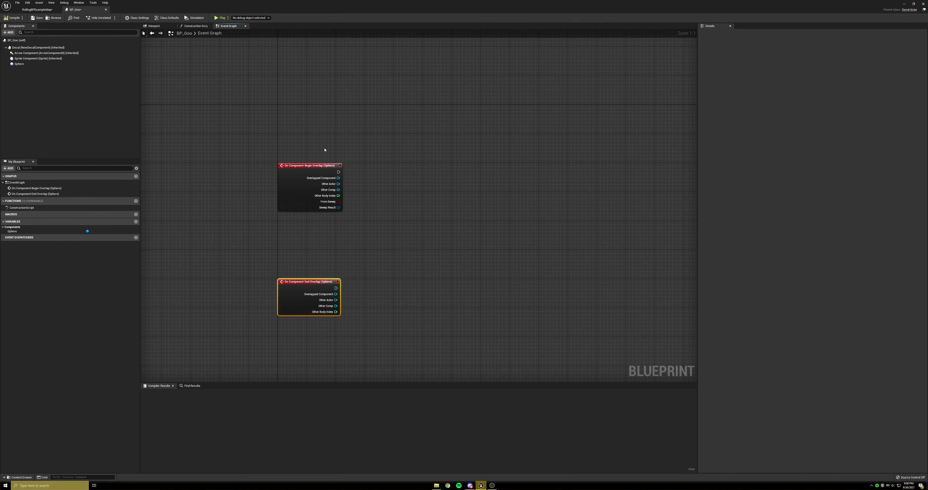
left_click_drag(338, 183, 377, 176)
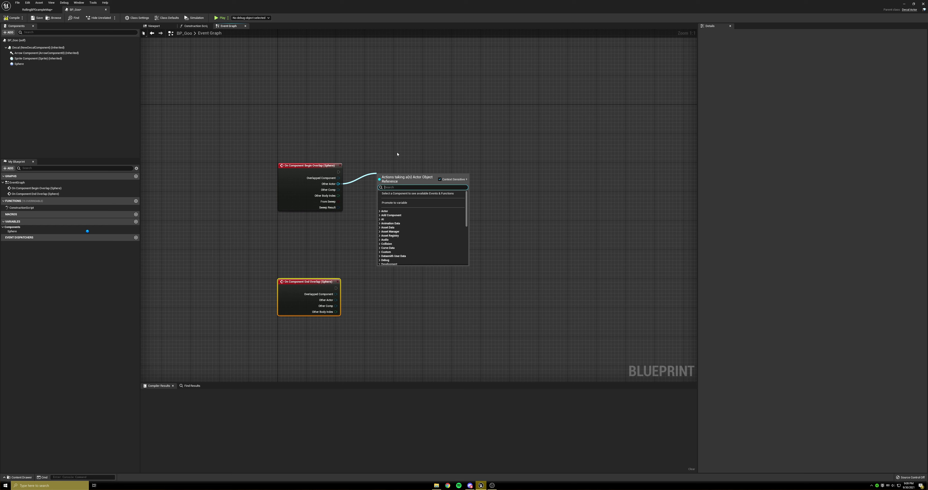
type("cast to")
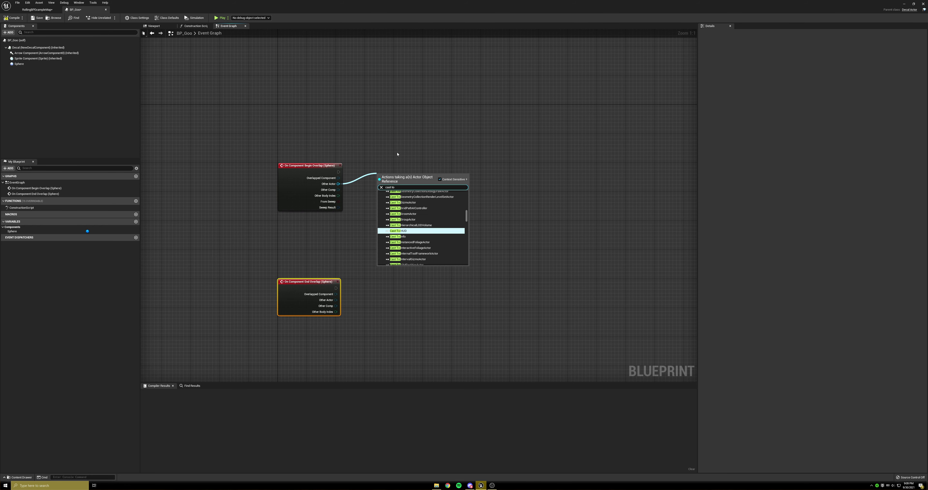
type(" phy")
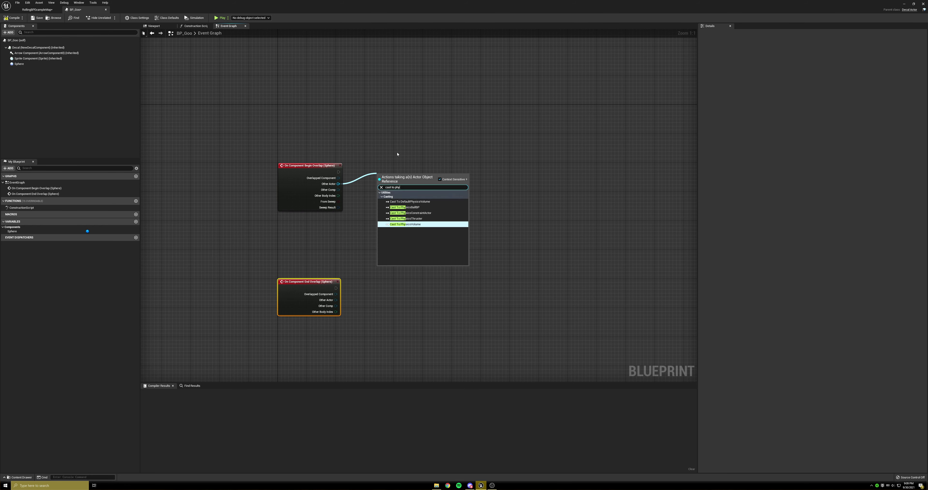
left_click(415, 207)
left_click_drag(400, 176, 388, 167)
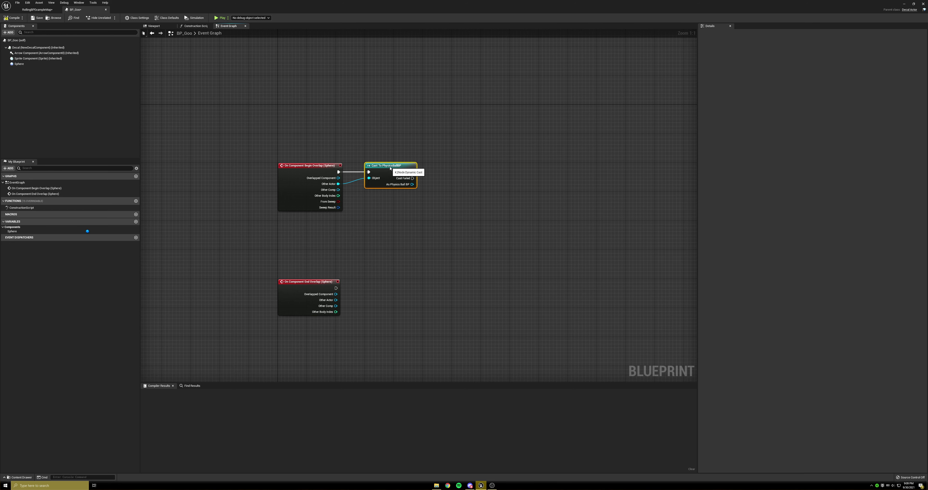
Add a Set PhysicalMaterial Override (Ball) node from As Physics Ball BP, arrange it with its Ball reference, and connect the cast's execution output to it
right_click_drag(404, 143, 348, 168)
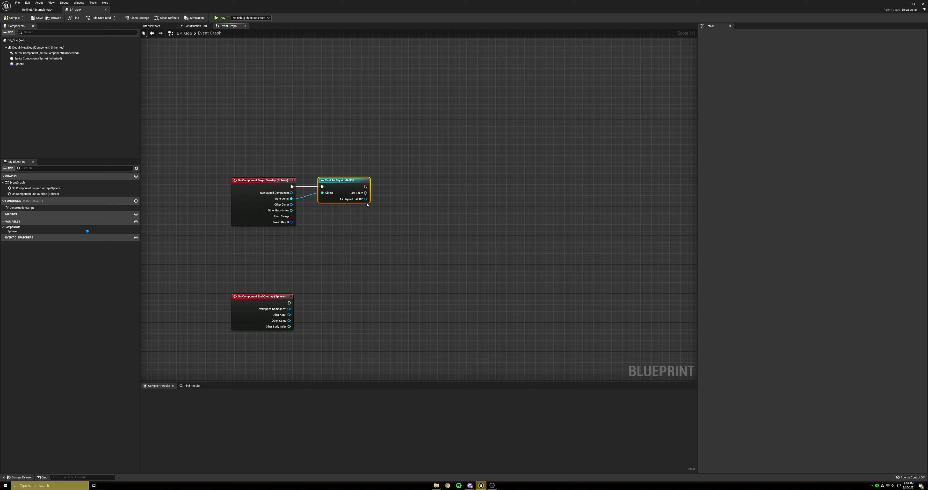
left_click_drag(365, 199, 410, 203)
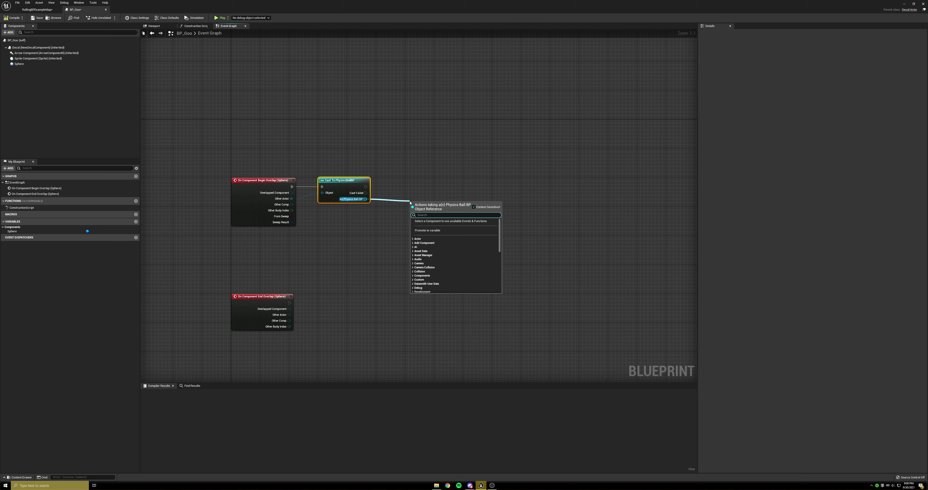
type("set phys")
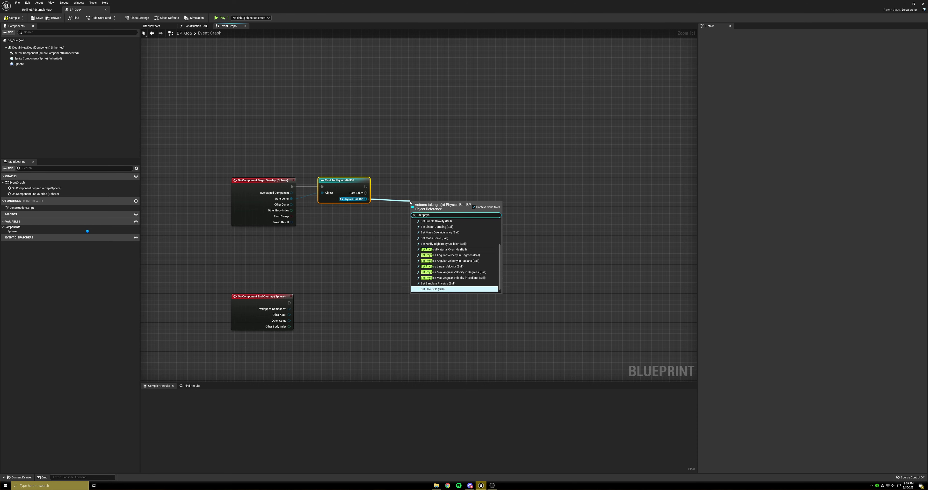
type("ics mat")
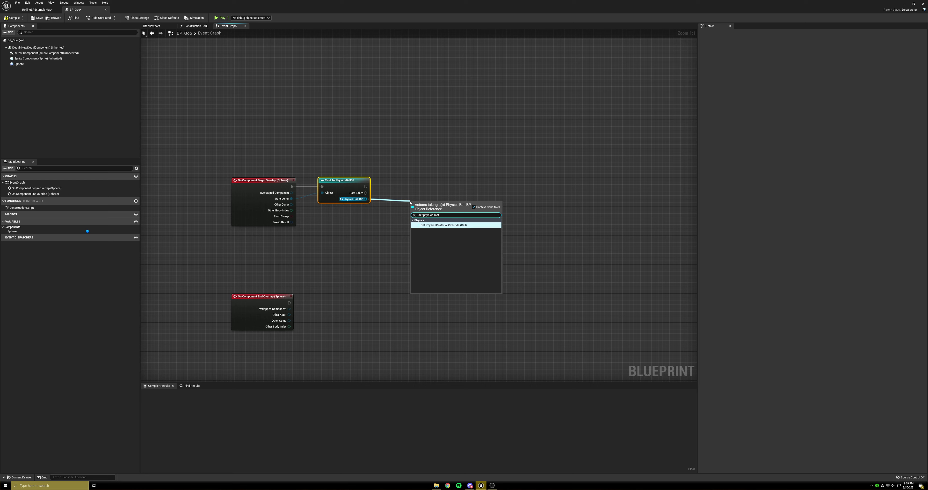
left_click(432, 225)
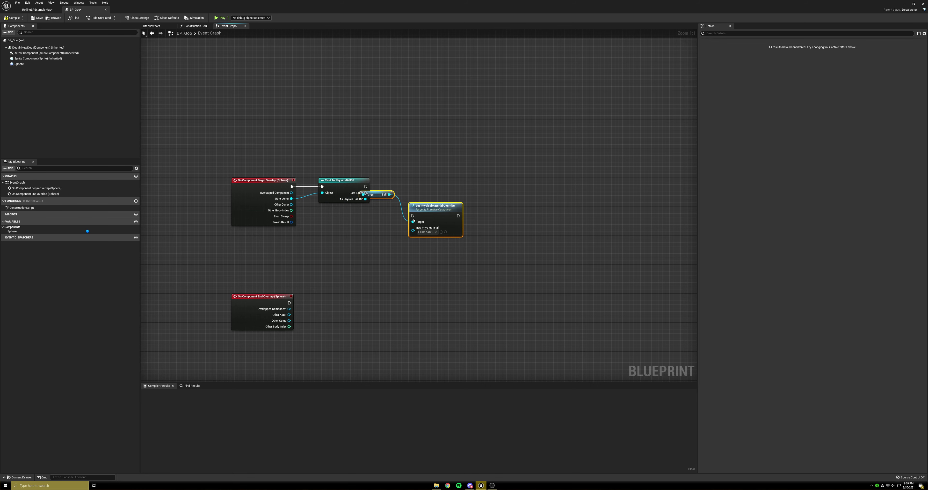
left_click_drag(436, 206, 446, 188)
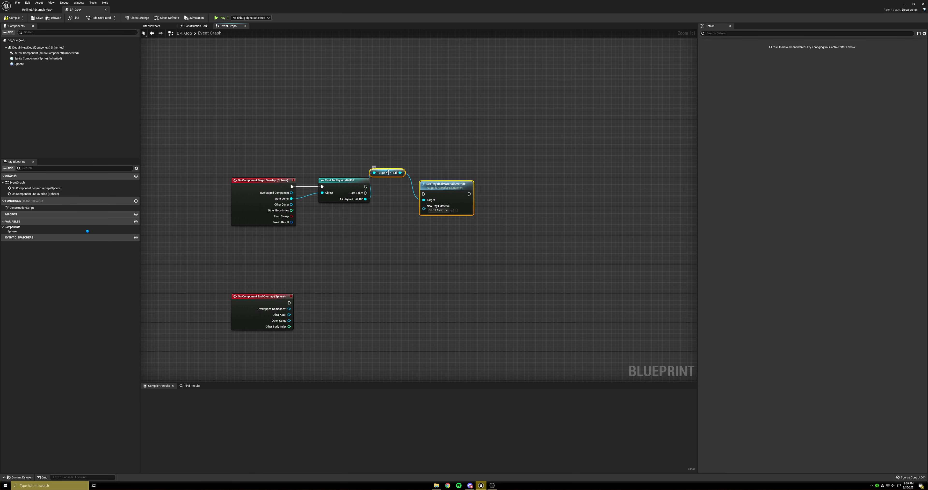
left_click_drag(390, 186, 395, 218)
left_click(391, 157)
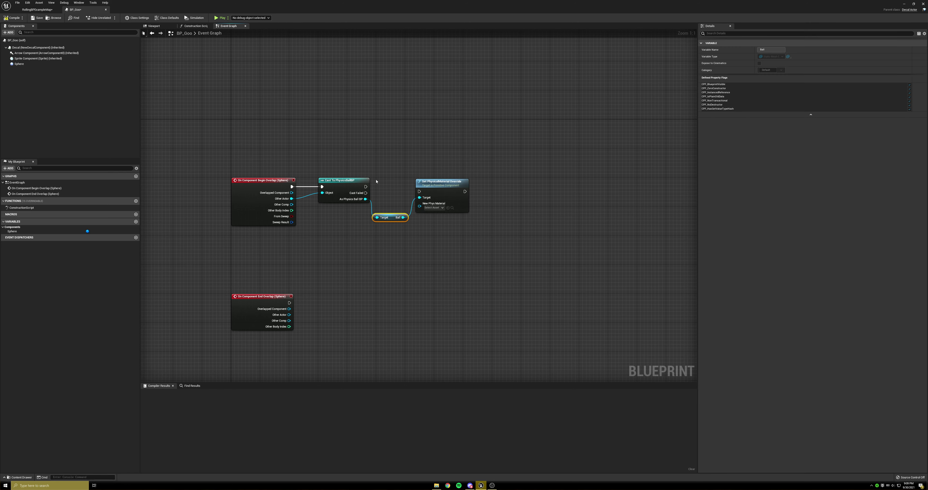
left_click_drag(366, 186, 419, 191)
Search for a "set maxim" action to follow the Set PhysicalMaterial Override node's execution output
right_click_drag(483, 176, 410, 190)
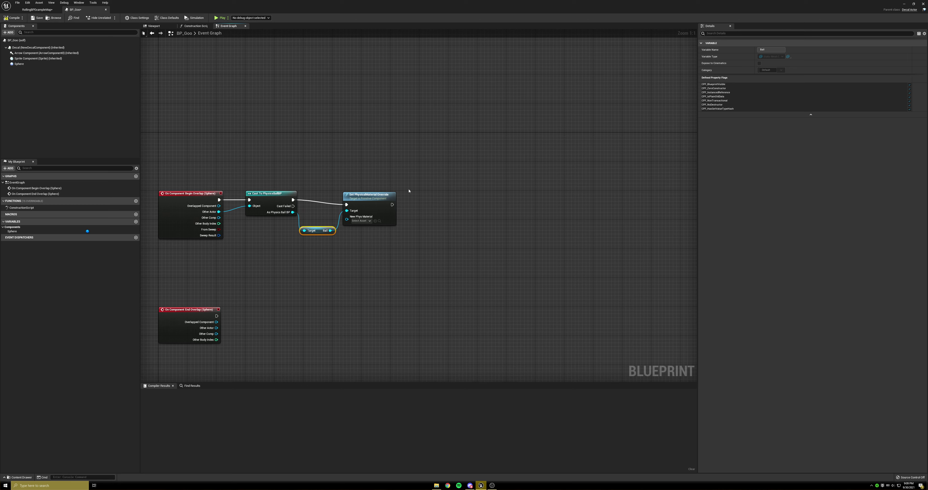
left_click_drag(392, 205, 434, 206)
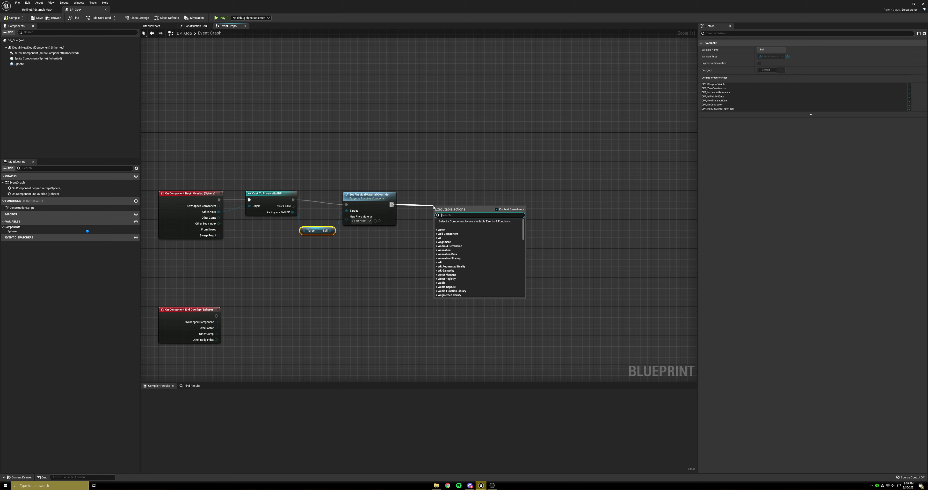
type("set maxim")
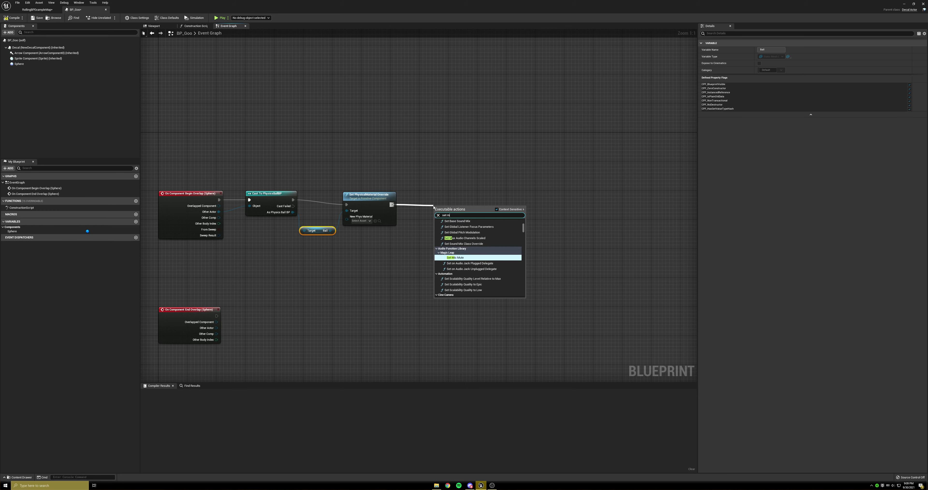